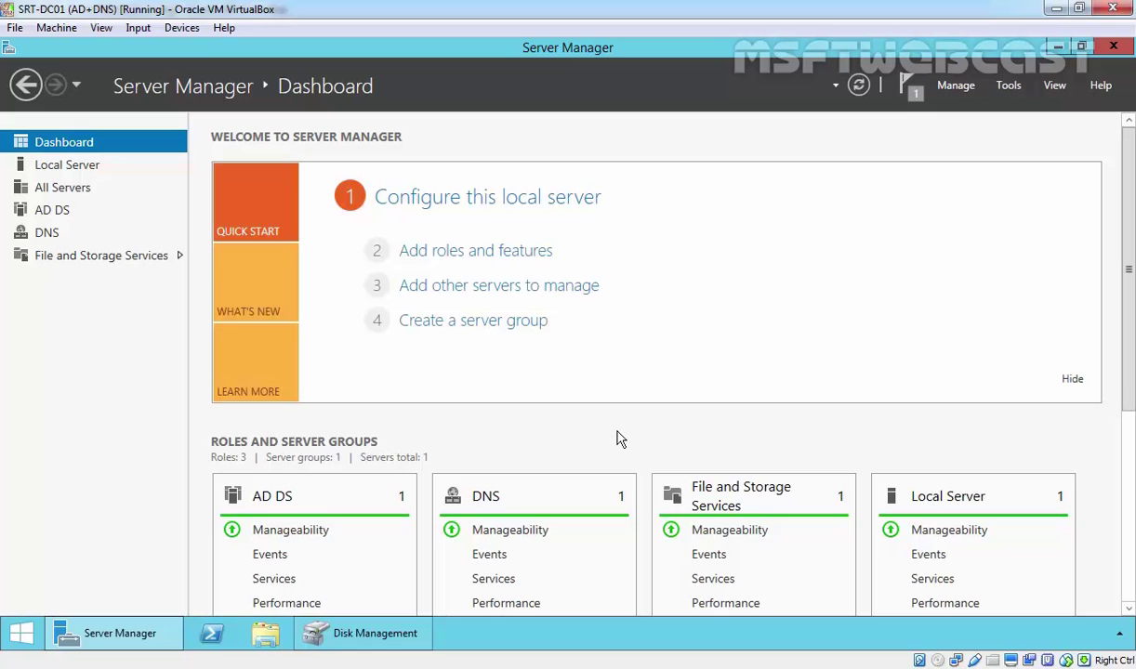
Start the Add Roles and Features wizard with role-based installation and reach Server Selection
click(474, 261)
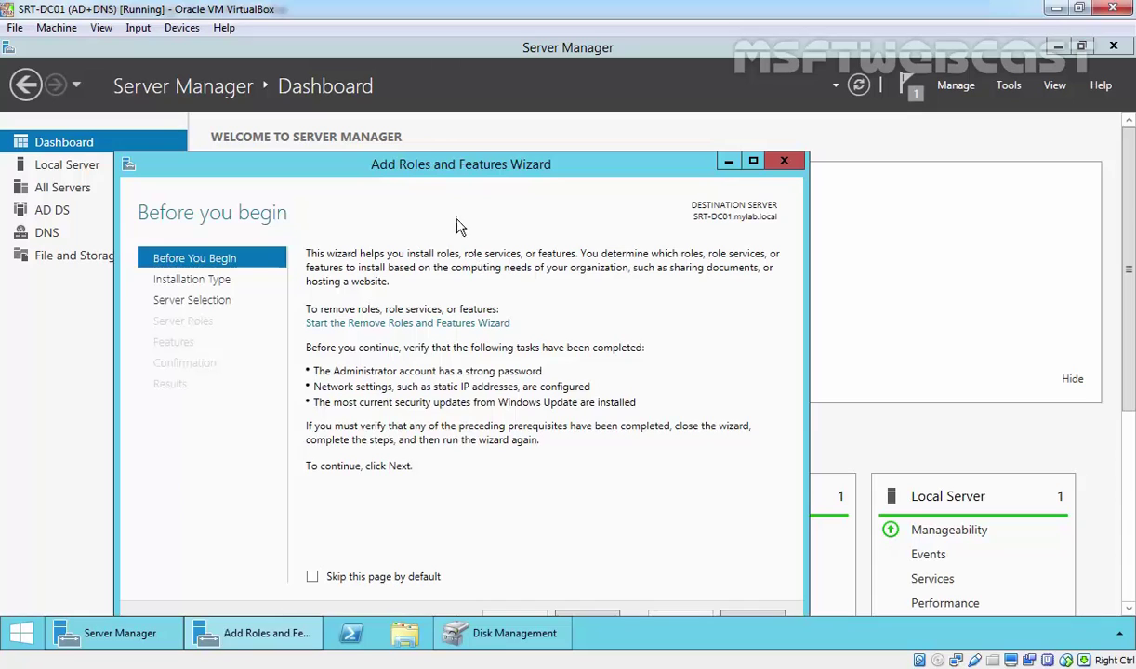
drag(444, 165, 443, 89)
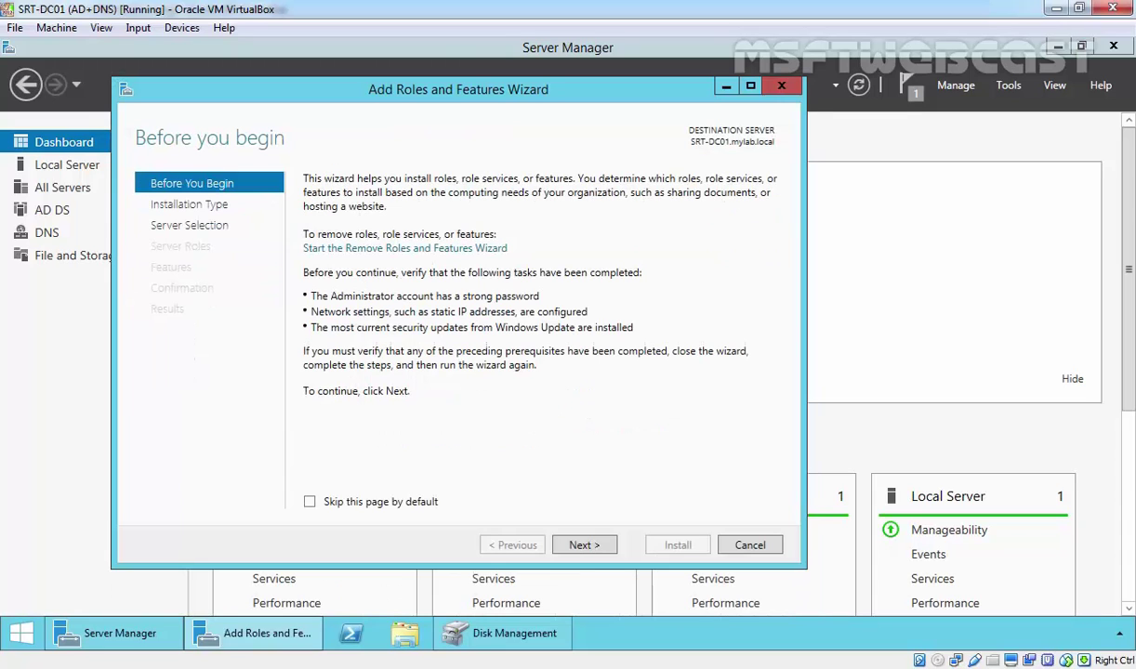
click(584, 545)
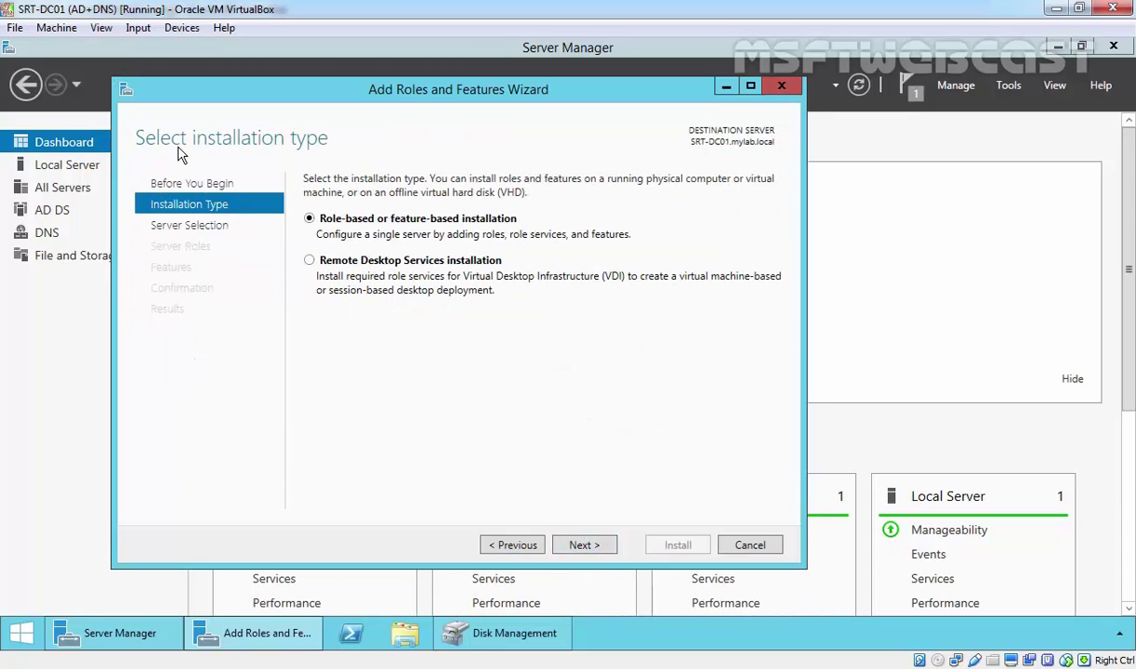
click(586, 546)
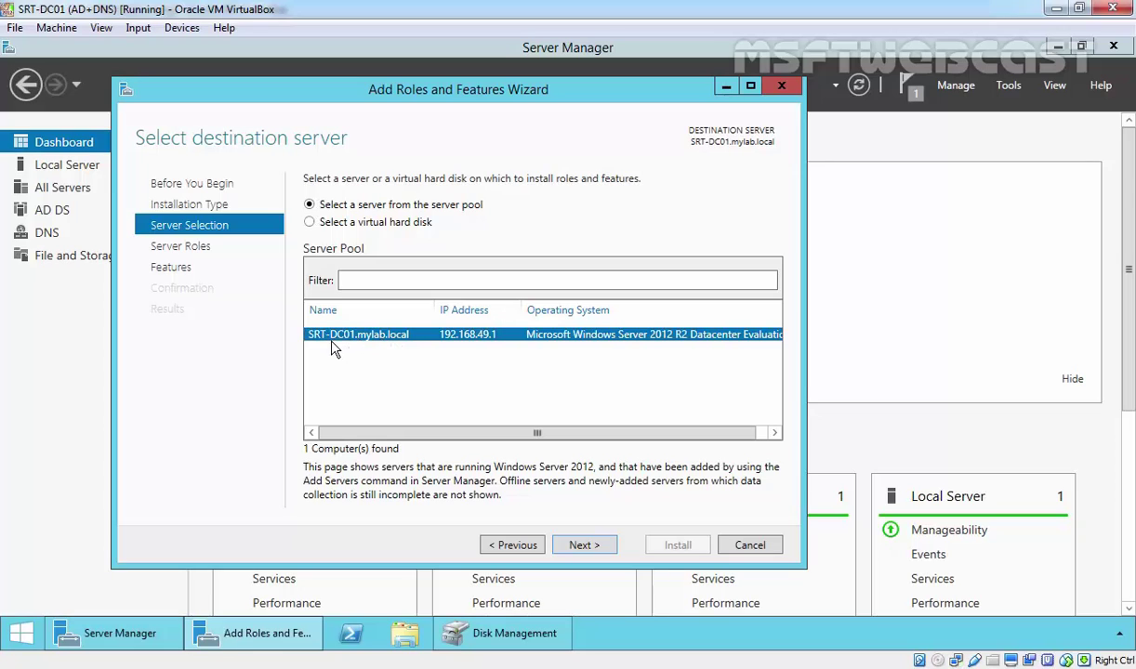
Keep SRT-DC01 as destination and expand File and Storage Services > File and iSCSI Services
click(584, 546)
scroll(578, 373, down, 2)
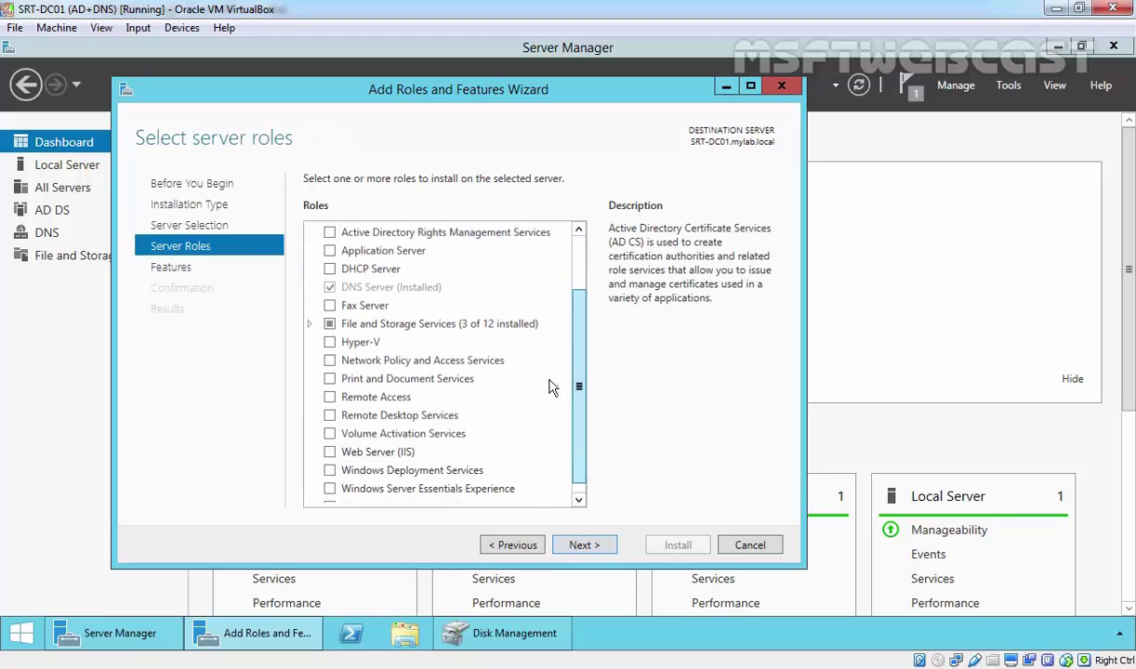
double_click(435, 326)
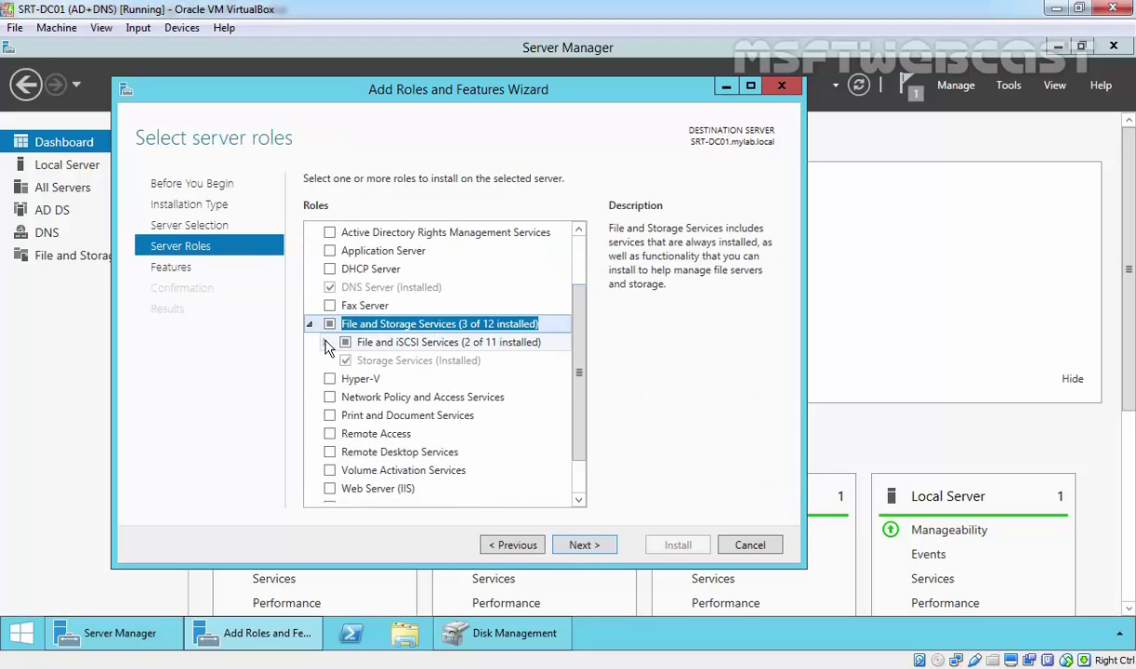
click(325, 343)
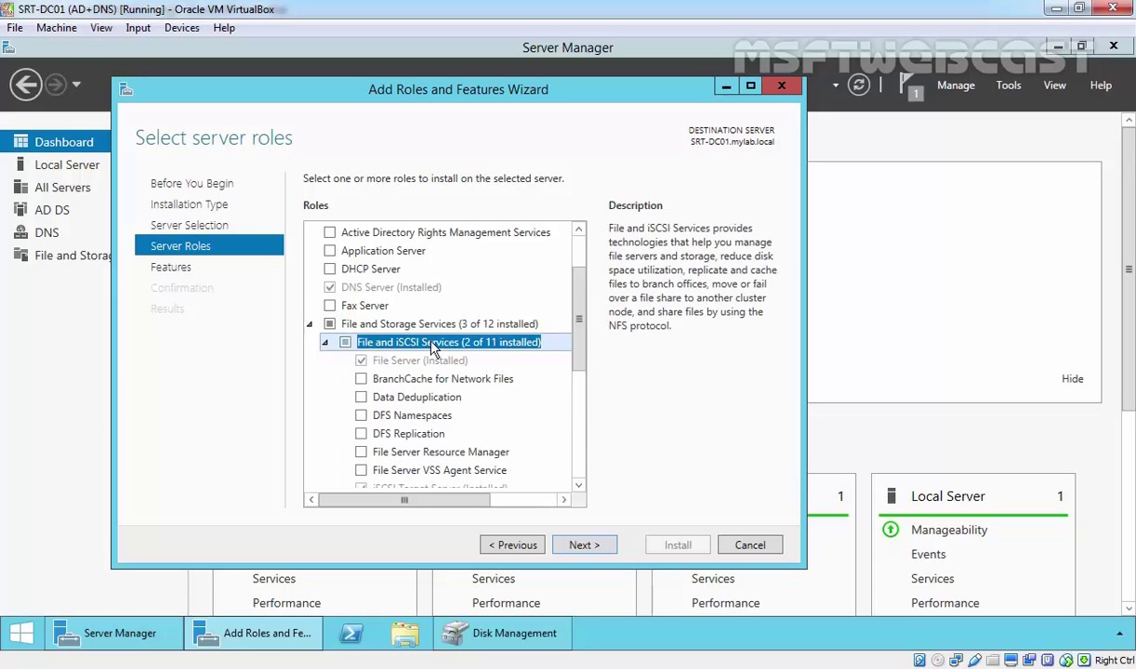
drag(578, 334, 586, 389)
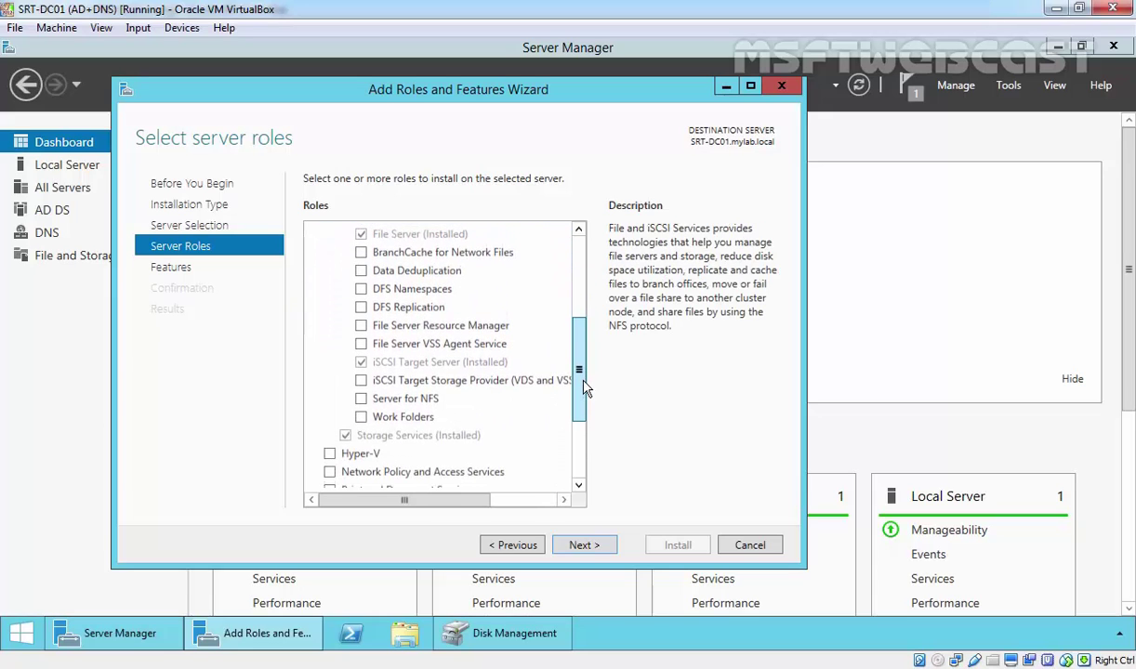
Select Server for NFS with its NFS management tools and advance to the confirmation page
click(410, 400)
click(361, 399)
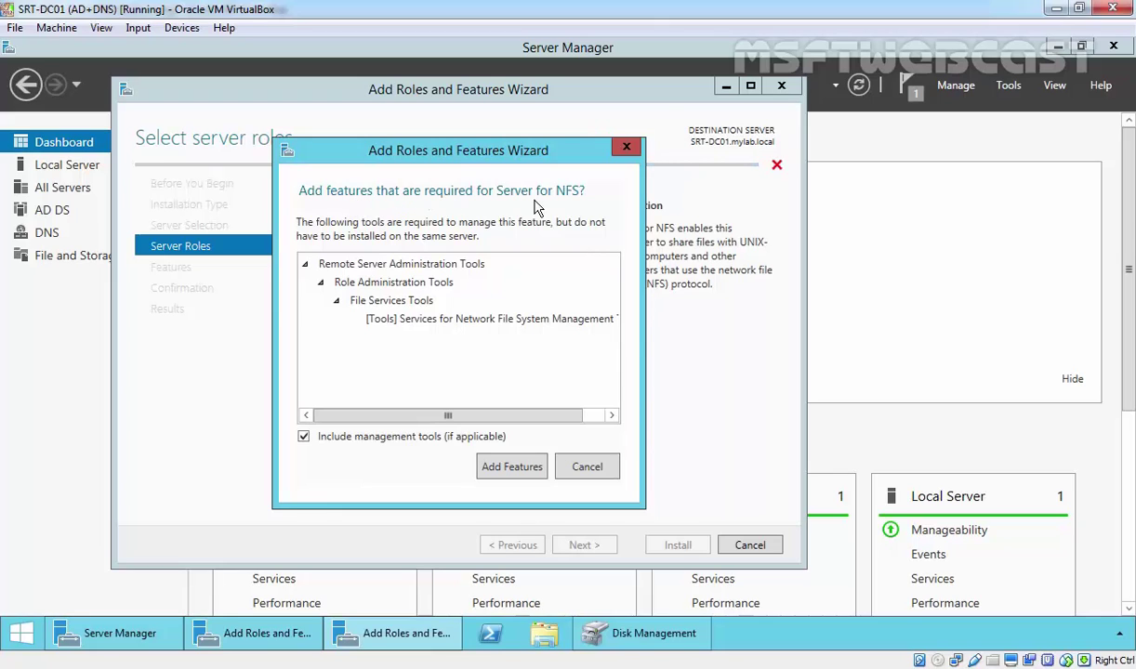
click(513, 470)
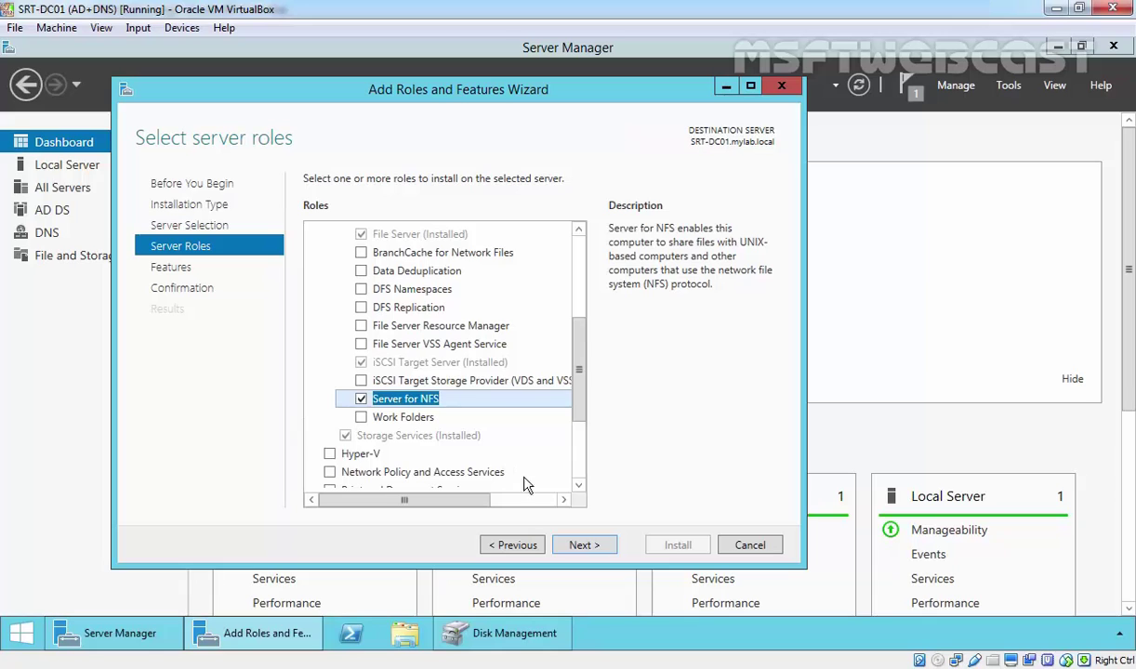
click(586, 547)
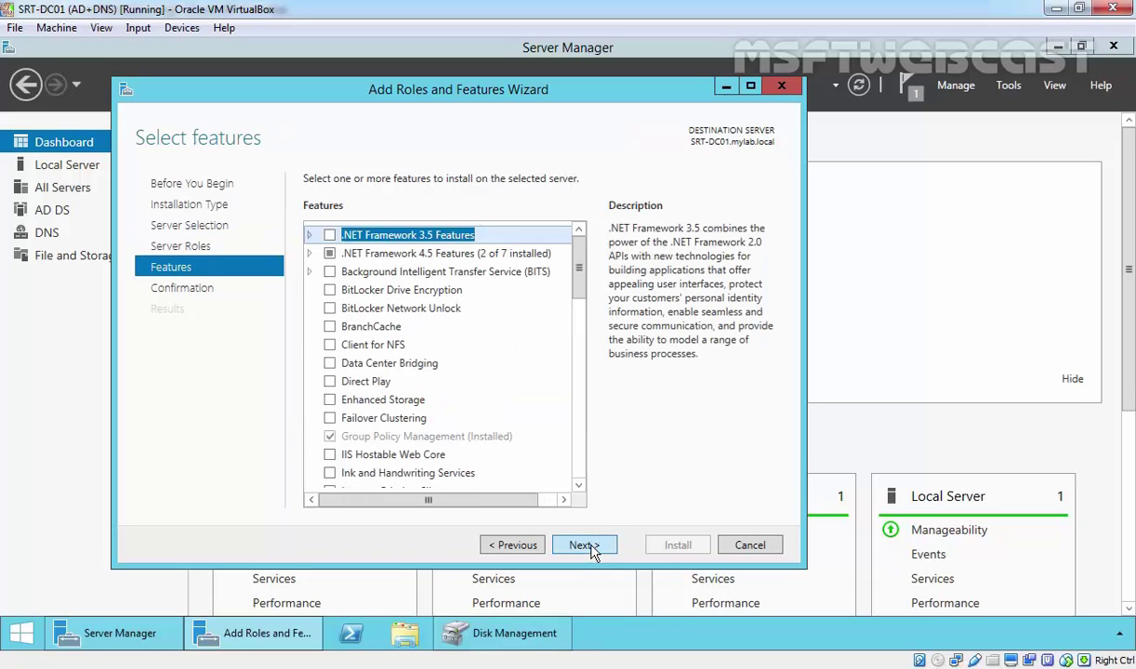
click(586, 546)
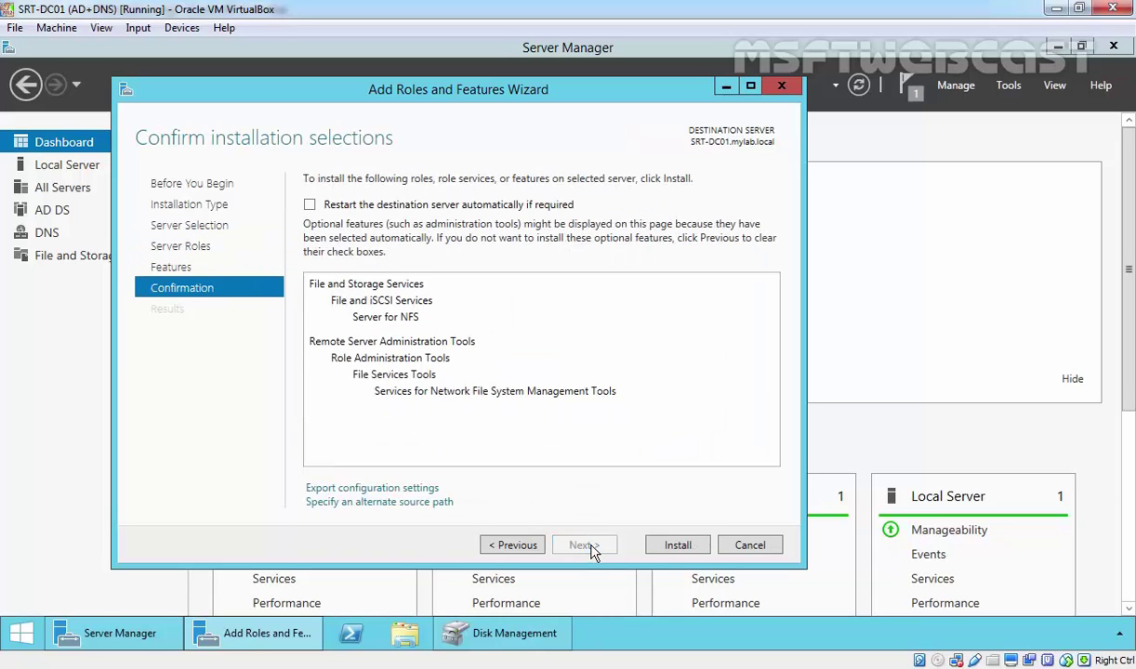
Install Server for NFS and its management tools, then close the finished wizard
click(675, 549)
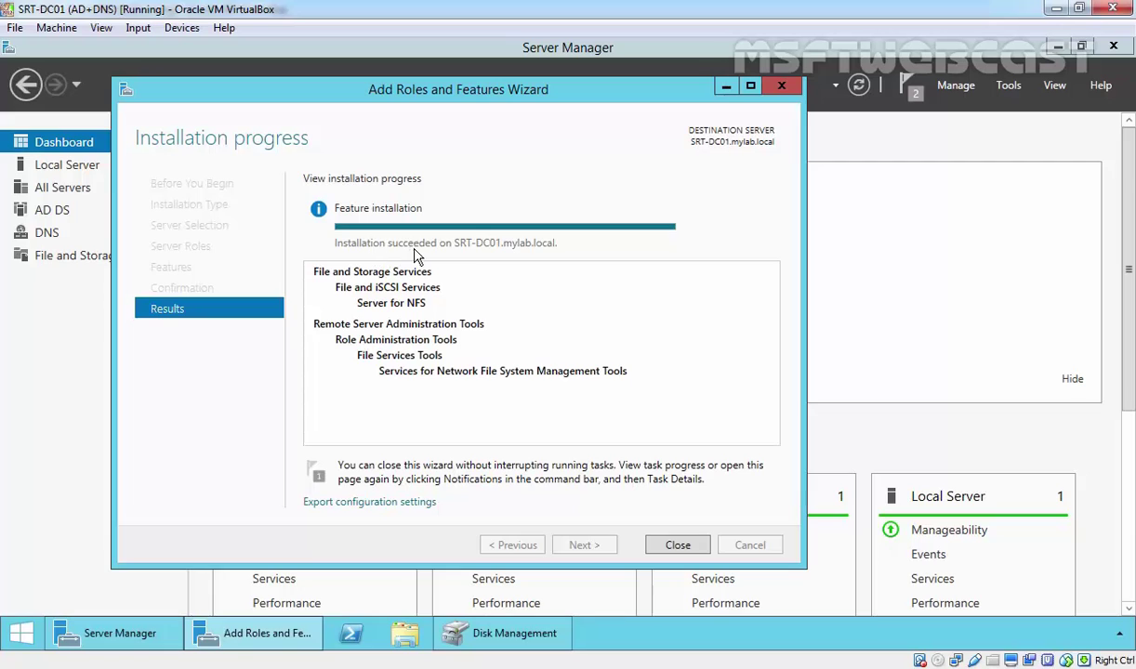
click(678, 546)
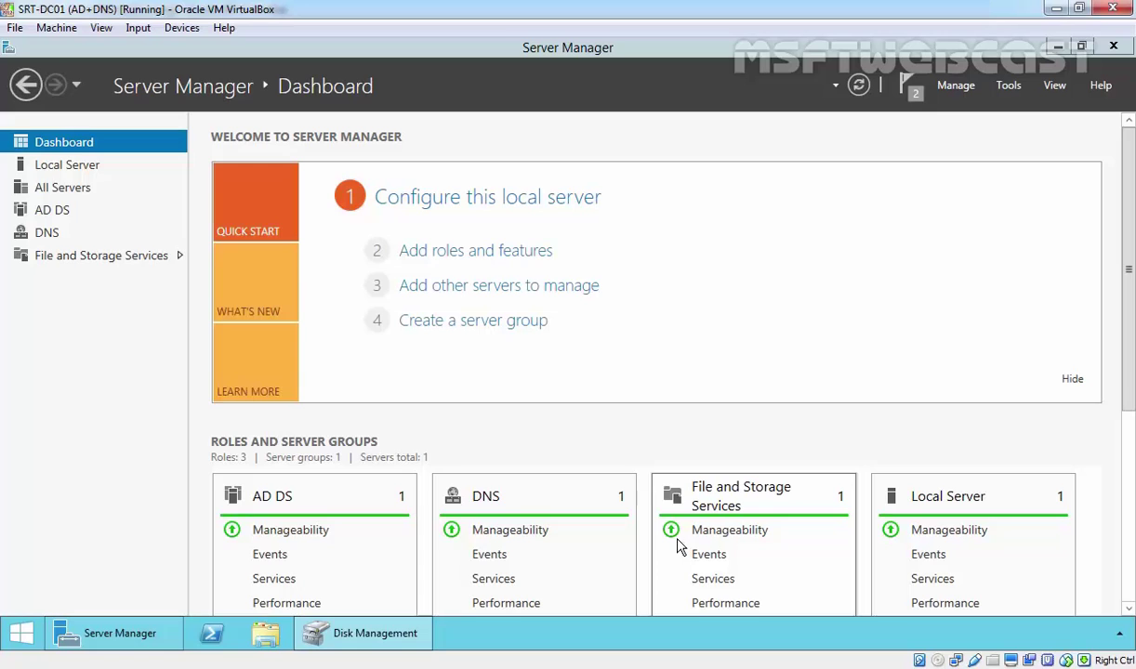
Open Local Disk (D:) from This PC and create a new folder named SHARE1
click(265, 645)
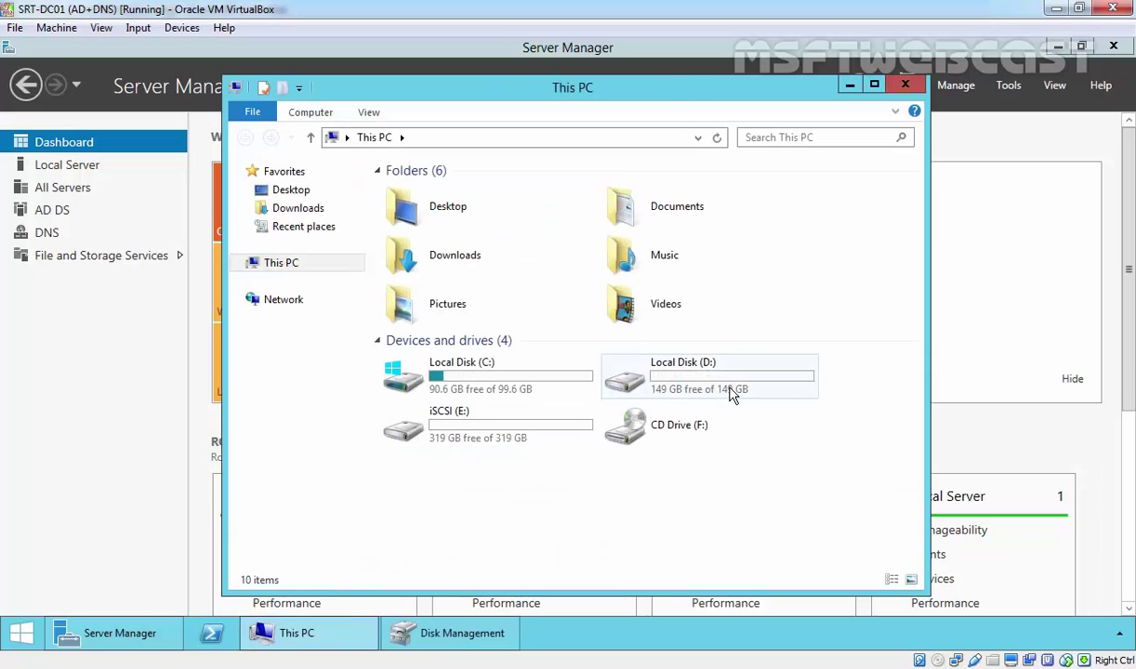
double_click(732, 394)
right_click(497, 235)
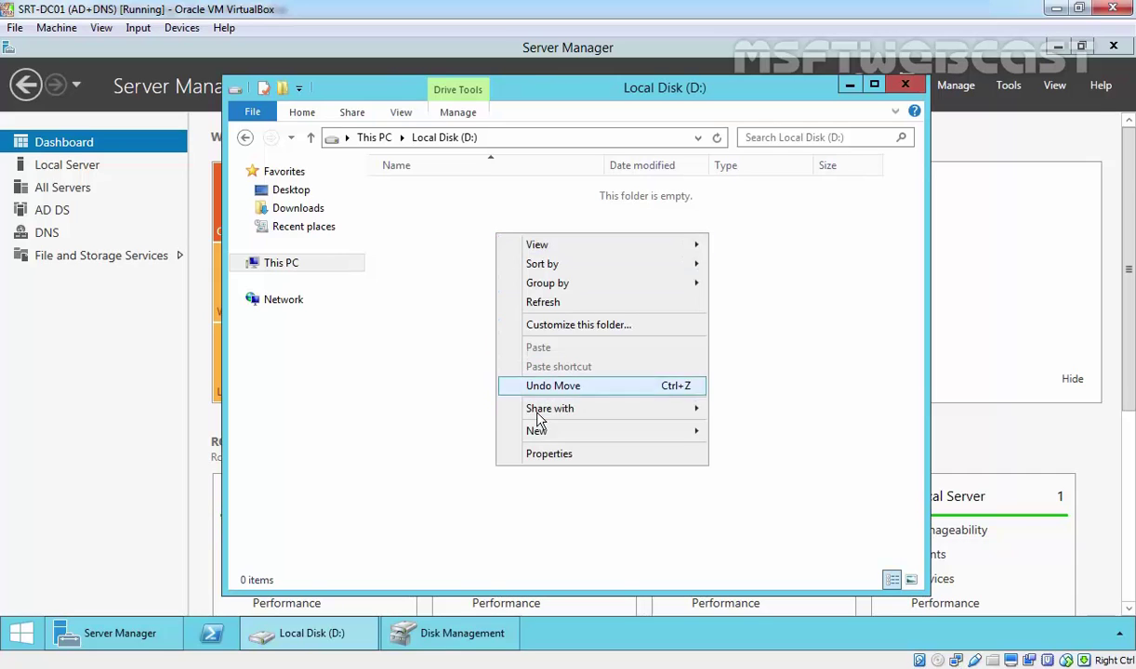
mouse_move(632, 430)
click(735, 430)
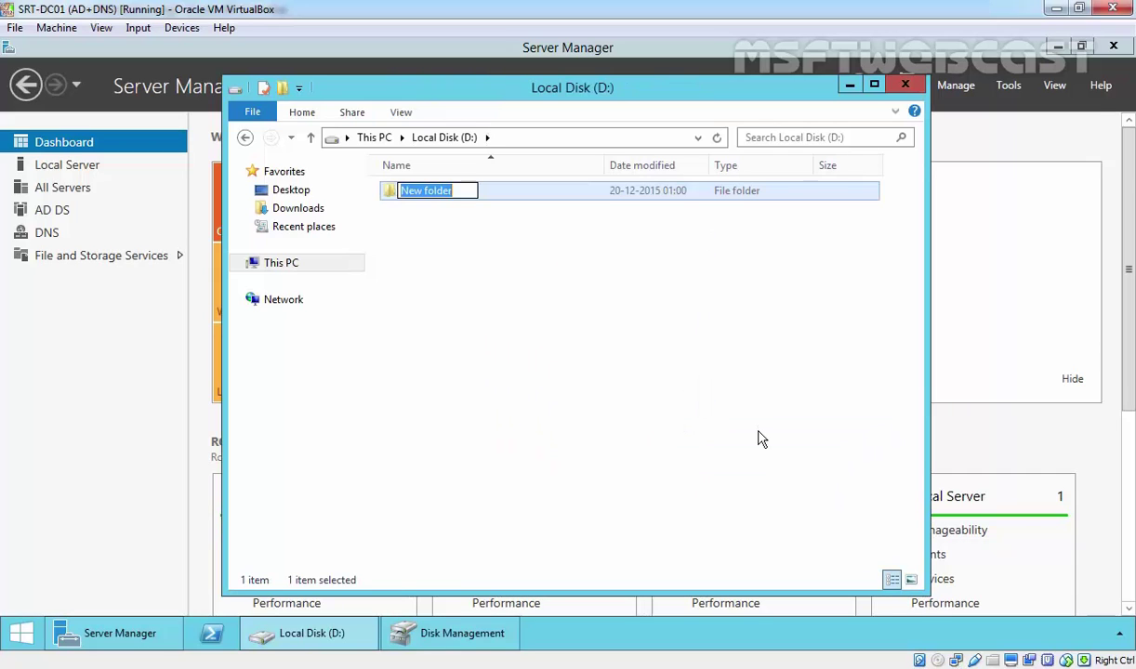
text(SHARE1)
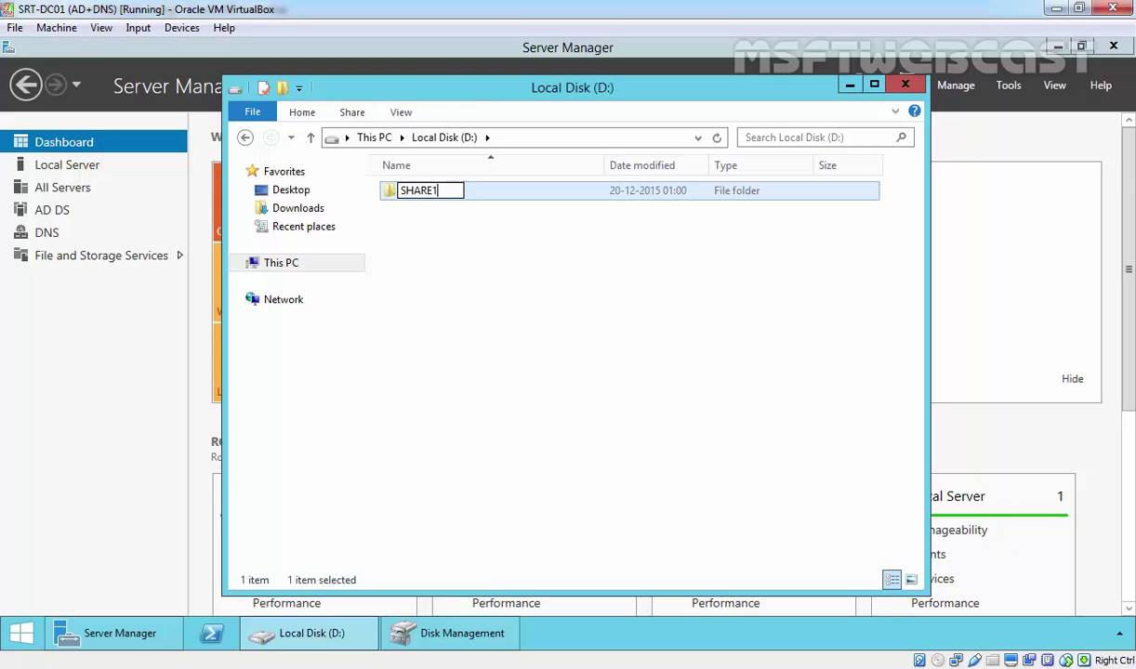
key(Return)
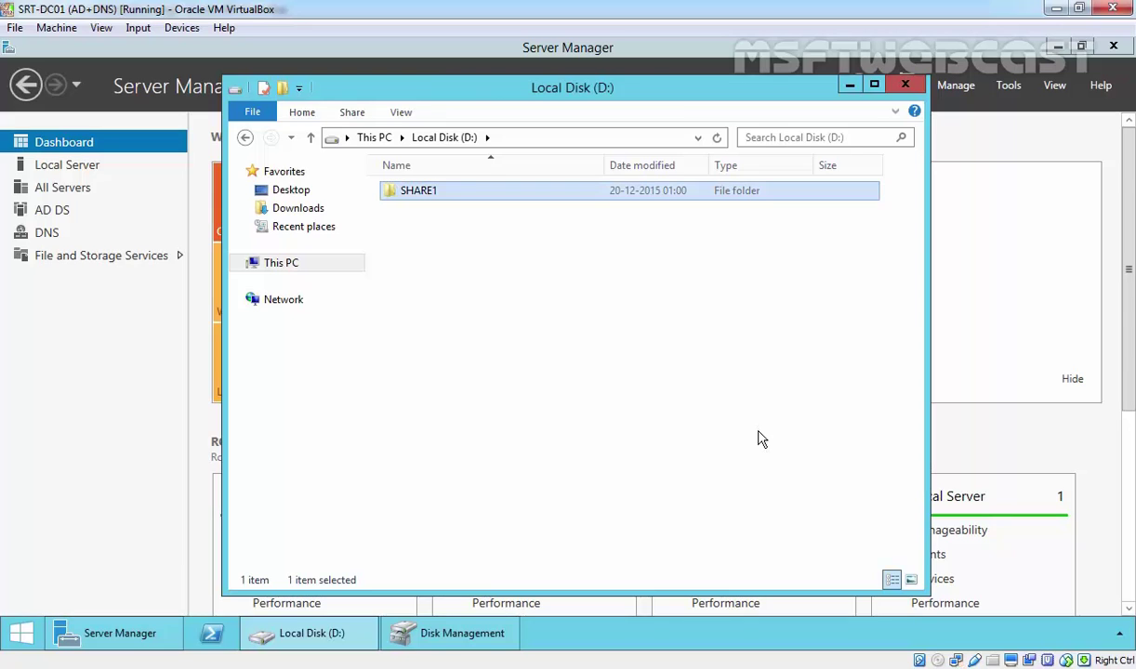
In SHARE1's NFS Sharing properties, enable Share this folder under the name SHARE1
right_click(418, 194)
click(469, 450)
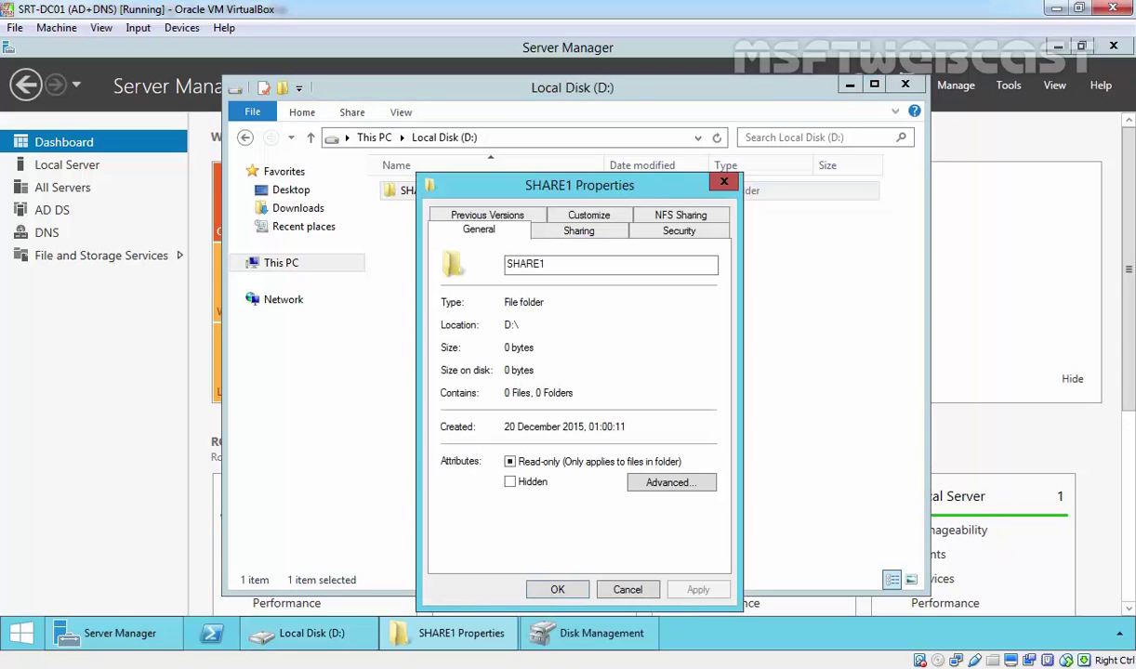
click(688, 219)
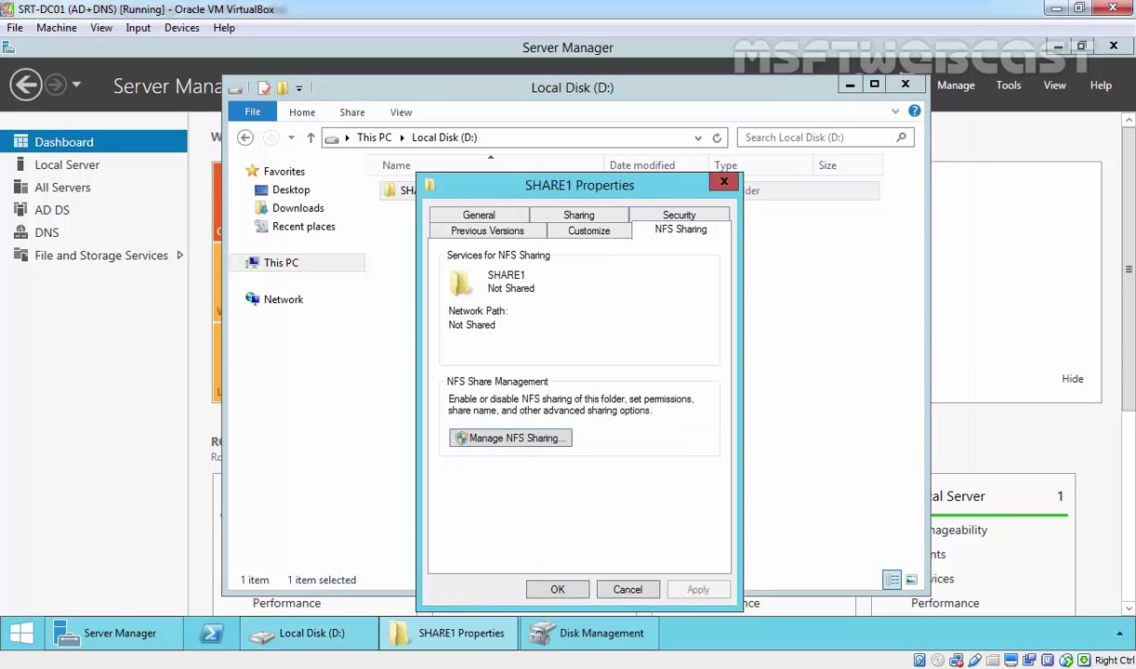
click(517, 439)
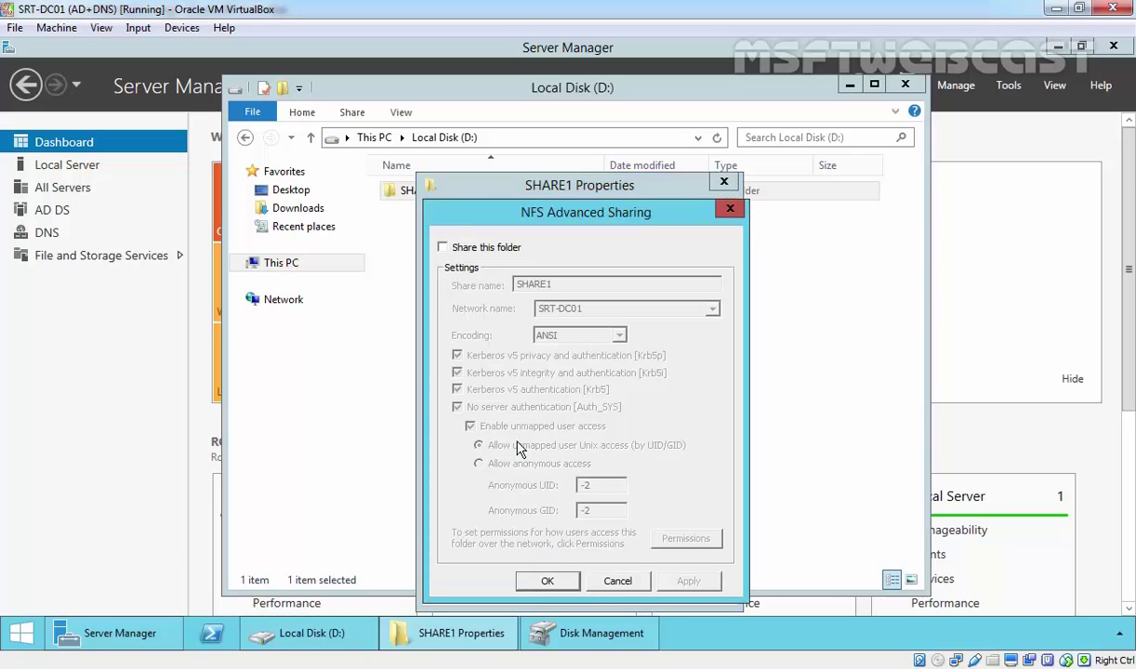
click(443, 249)
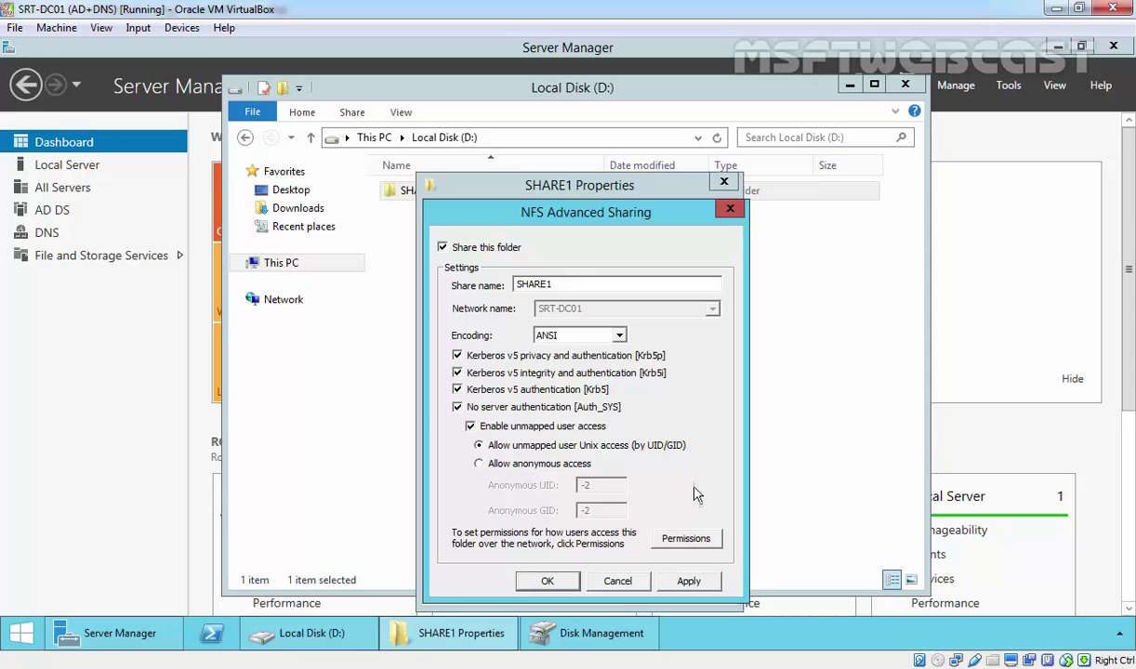
Add client 192.168.49.201 with Read-Write NFS access to SHARE1 and apply the sharing settings
click(688, 540)
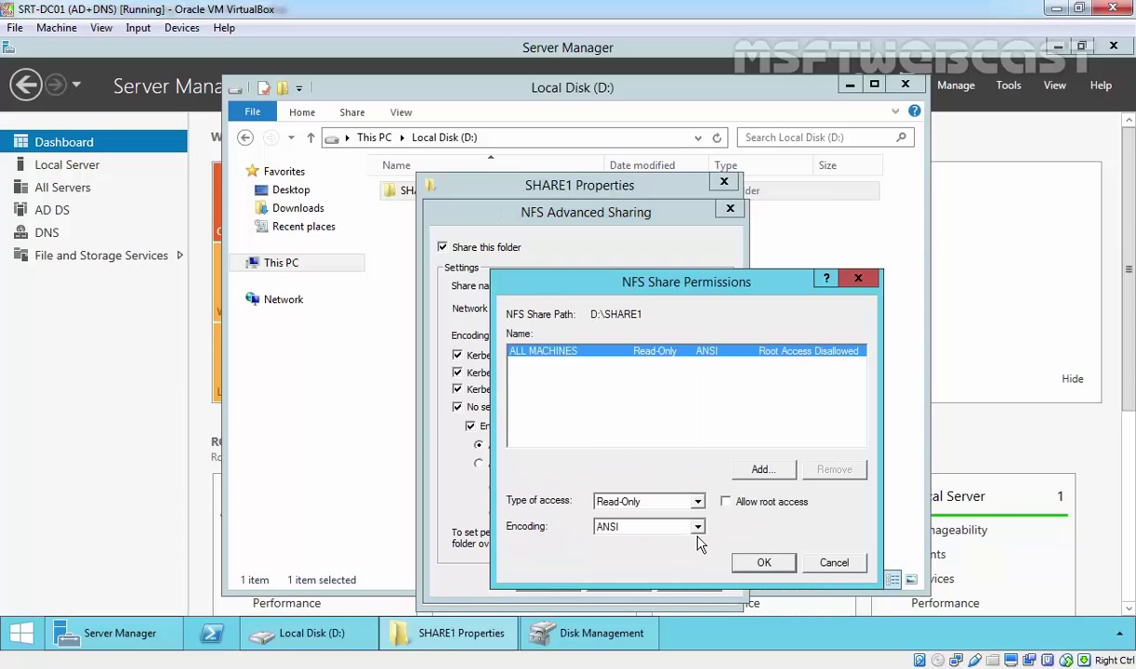
click(760, 471)
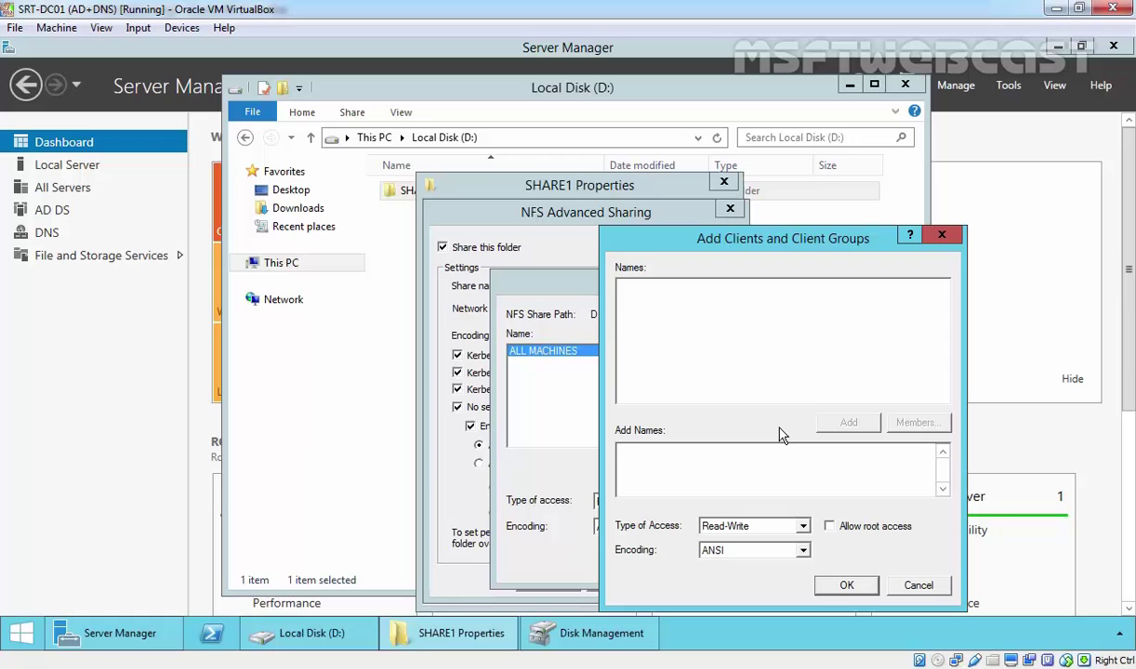
text(192.168.49.201)
click(822, 583)
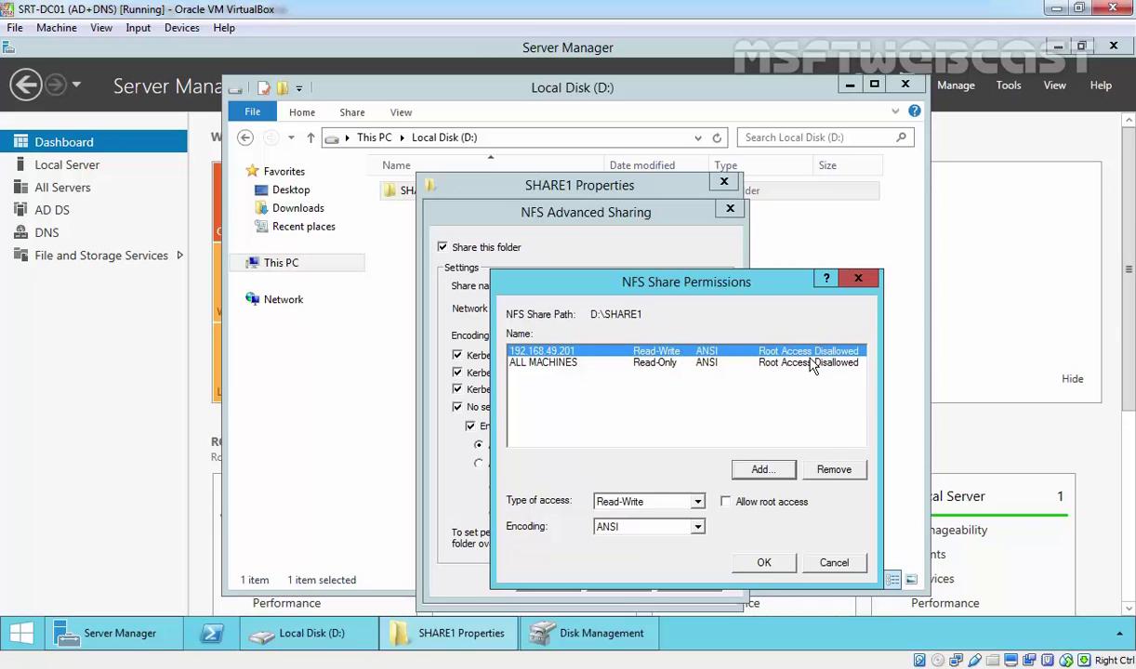
click(763, 563)
click(693, 583)
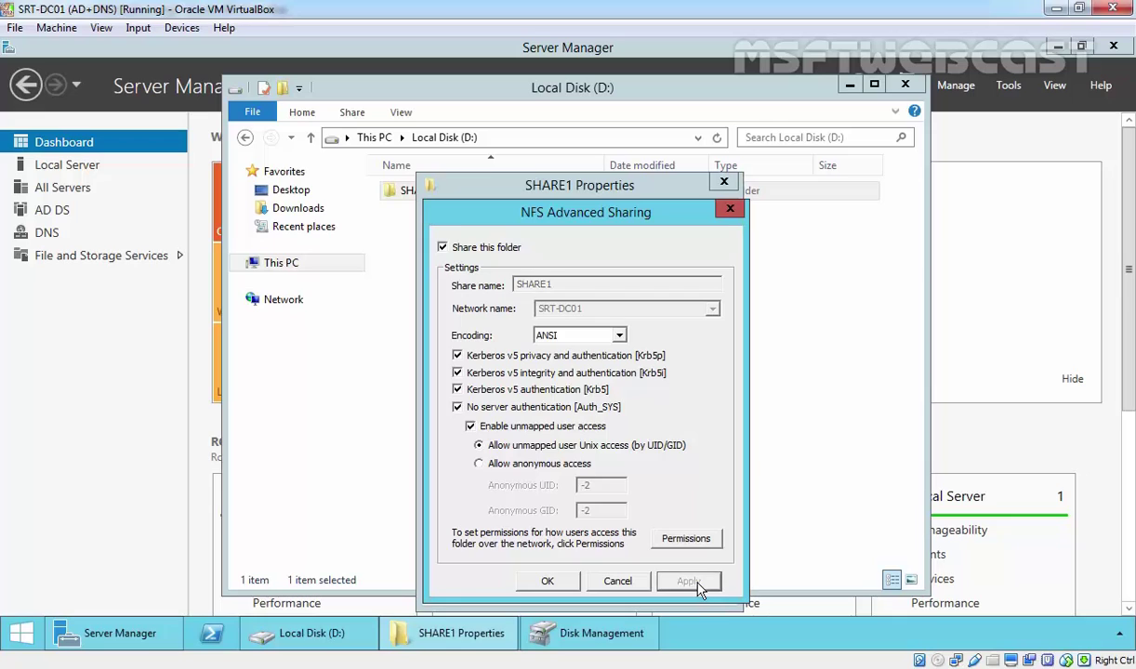
click(548, 580)
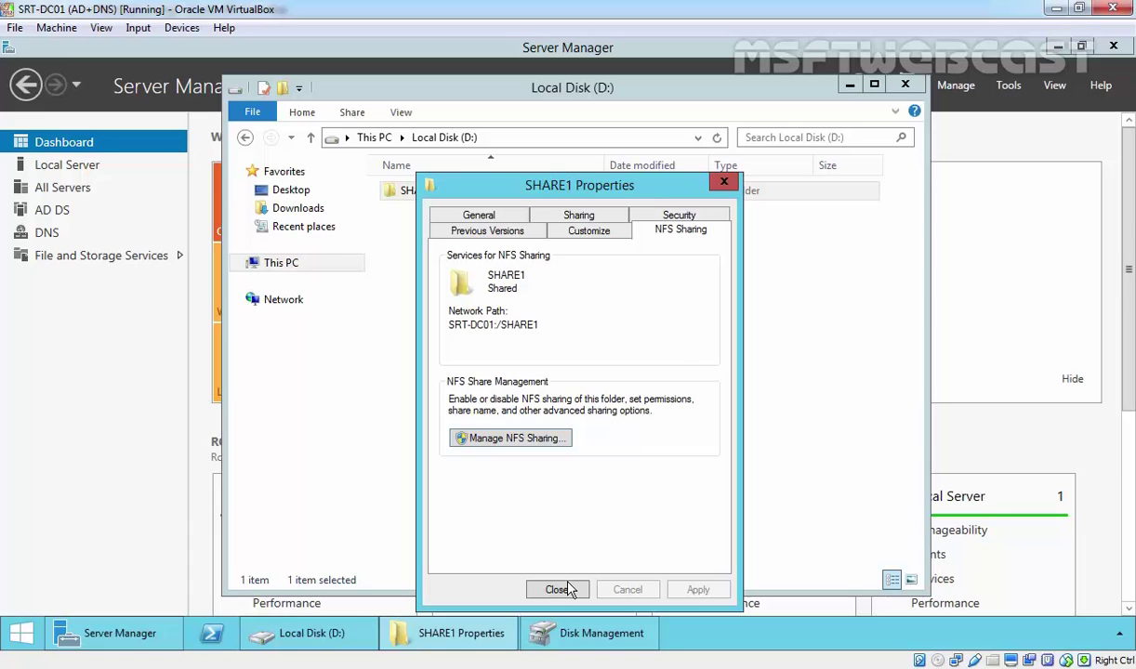
Add the Everyone group to SHARE1's Security permissions
click(678, 215)
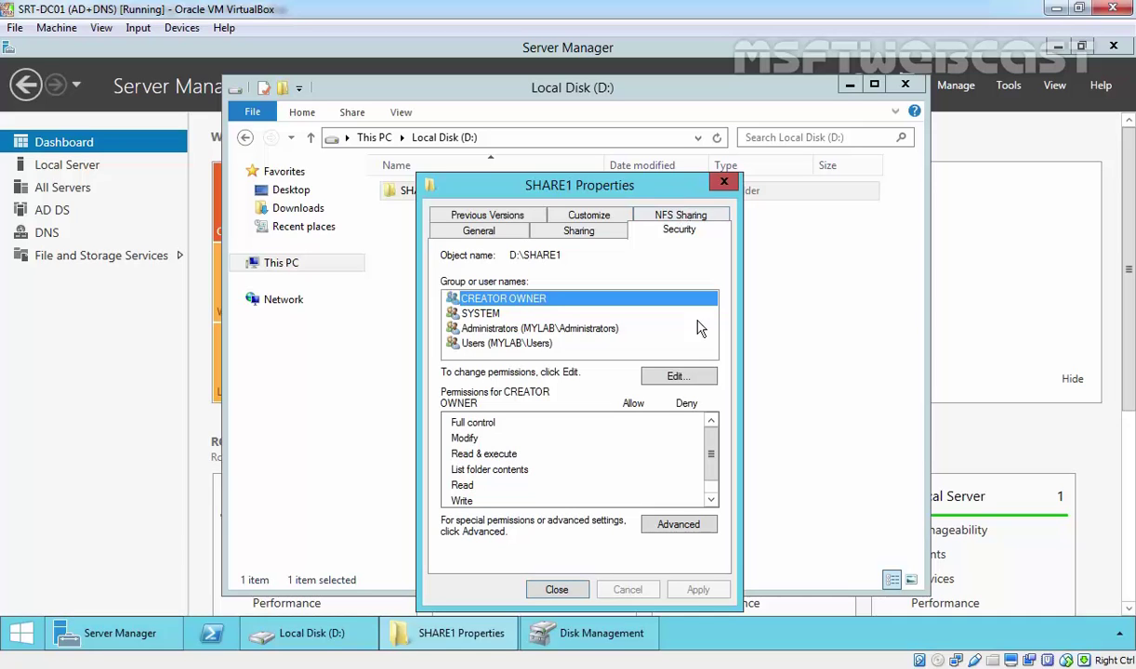
click(676, 378)
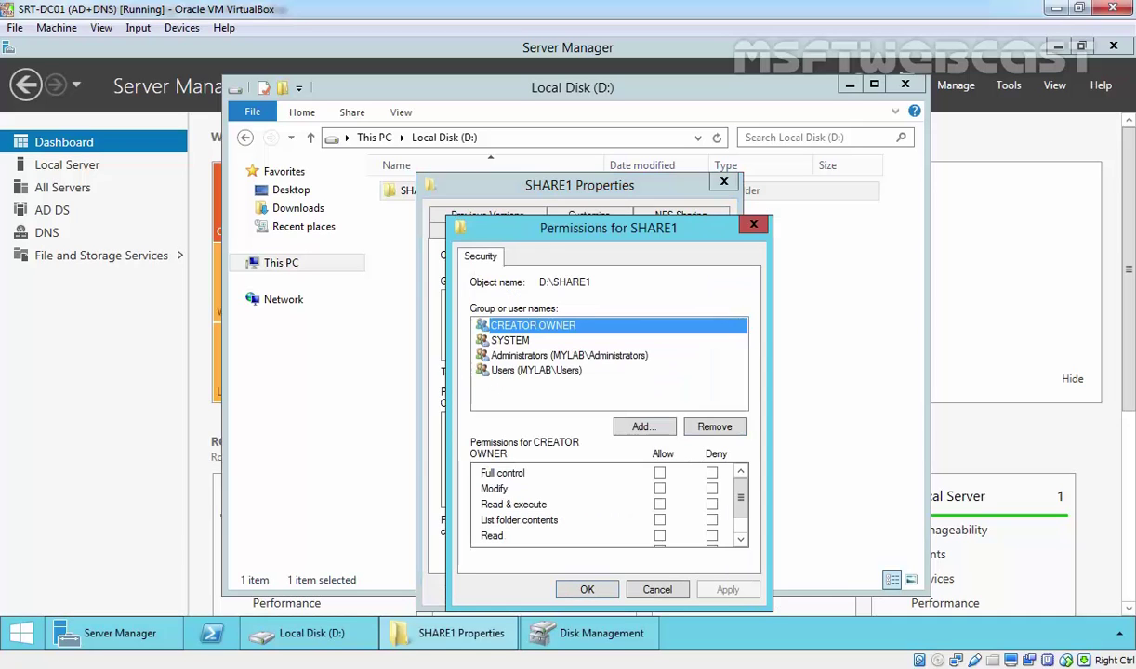
click(655, 433)
text(E)
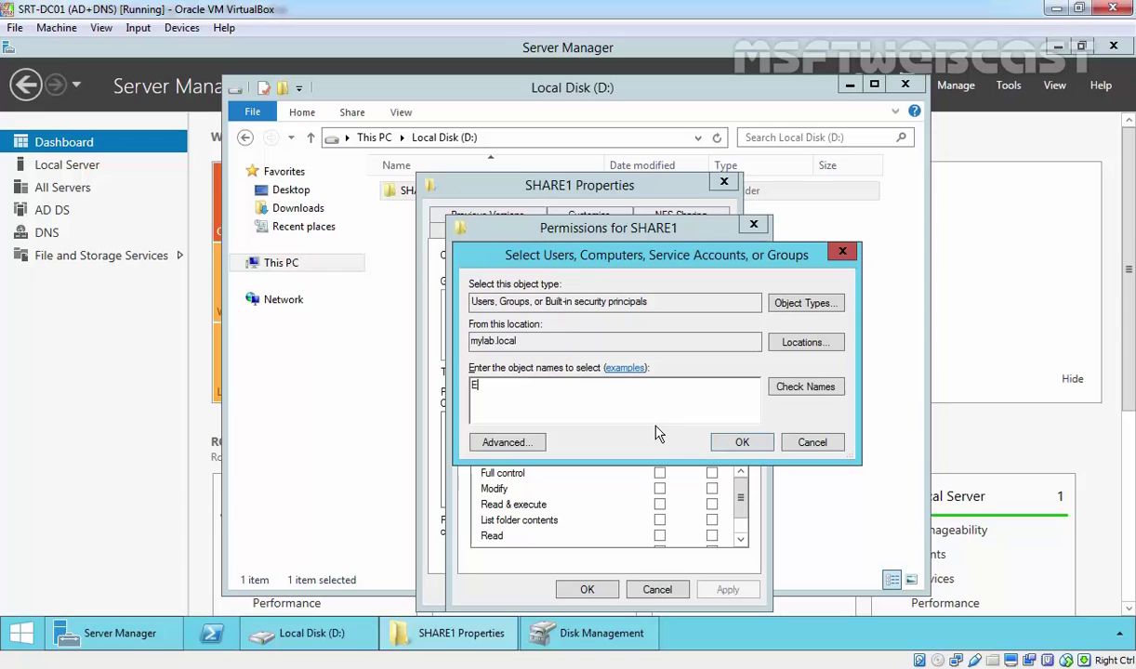
text(veryone)
click(800, 387)
key(Return)
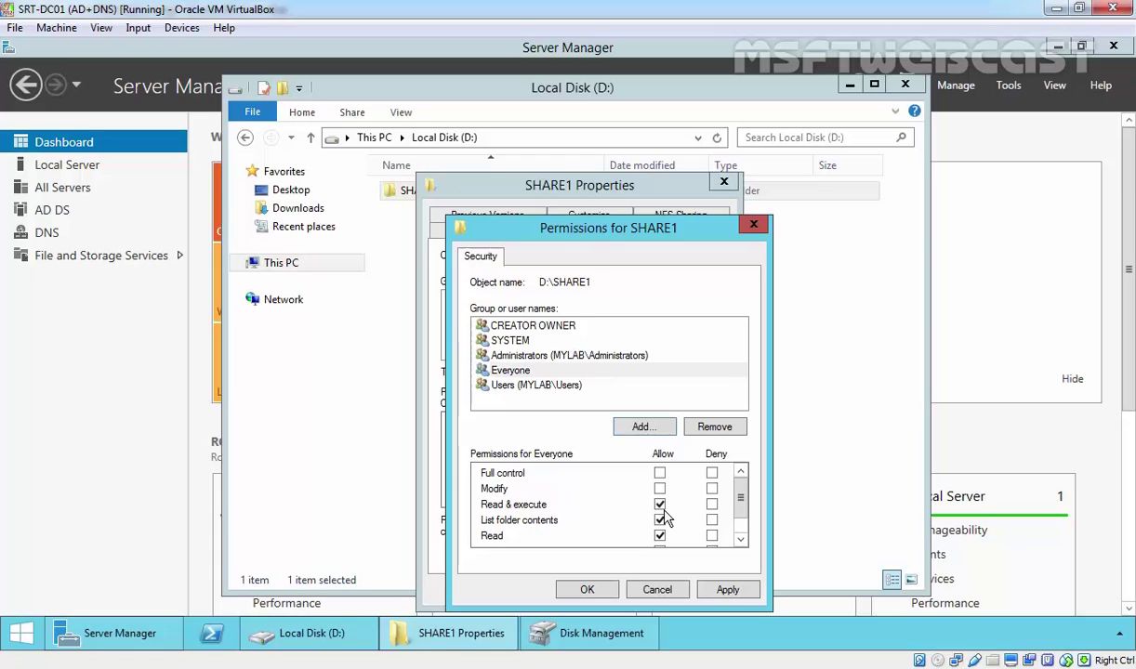
Allow Everyone Modify permission on SHARE1, apply it, and close the properties
click(506, 370)
click(659, 488)
drag(743, 499, 743, 506)
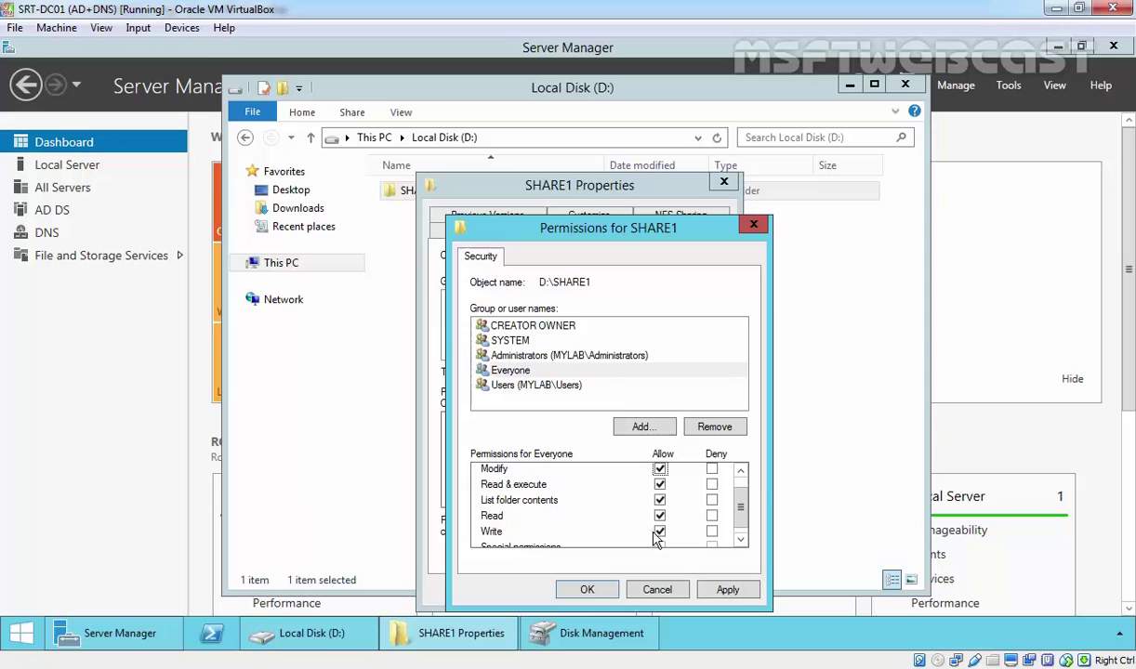
click(725, 591)
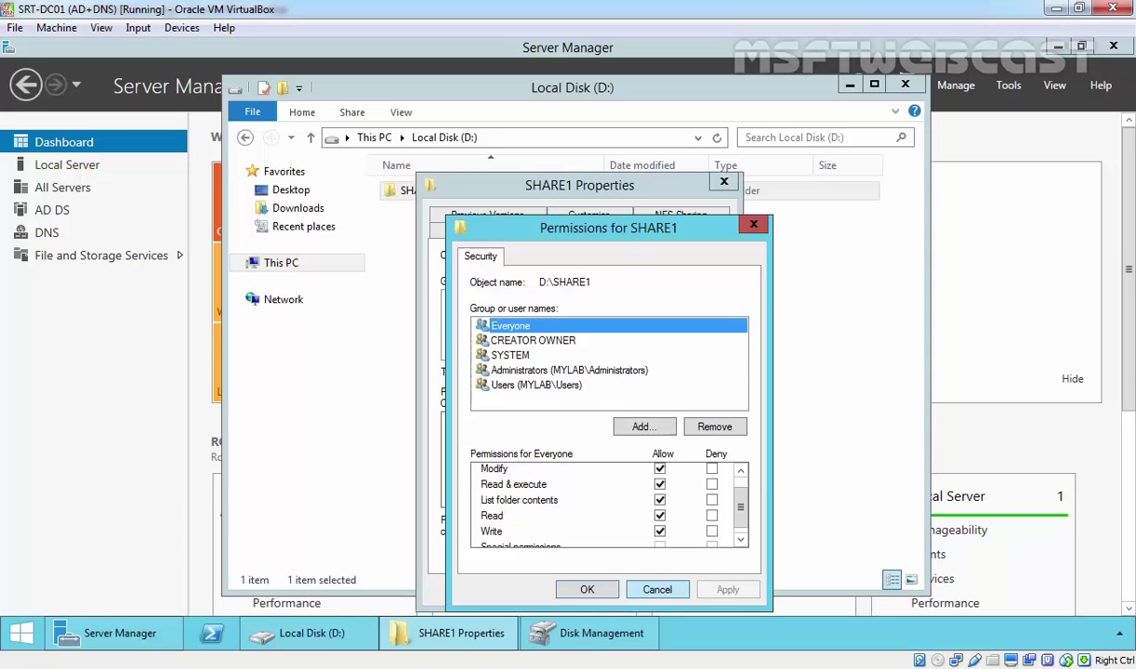
click(607, 591)
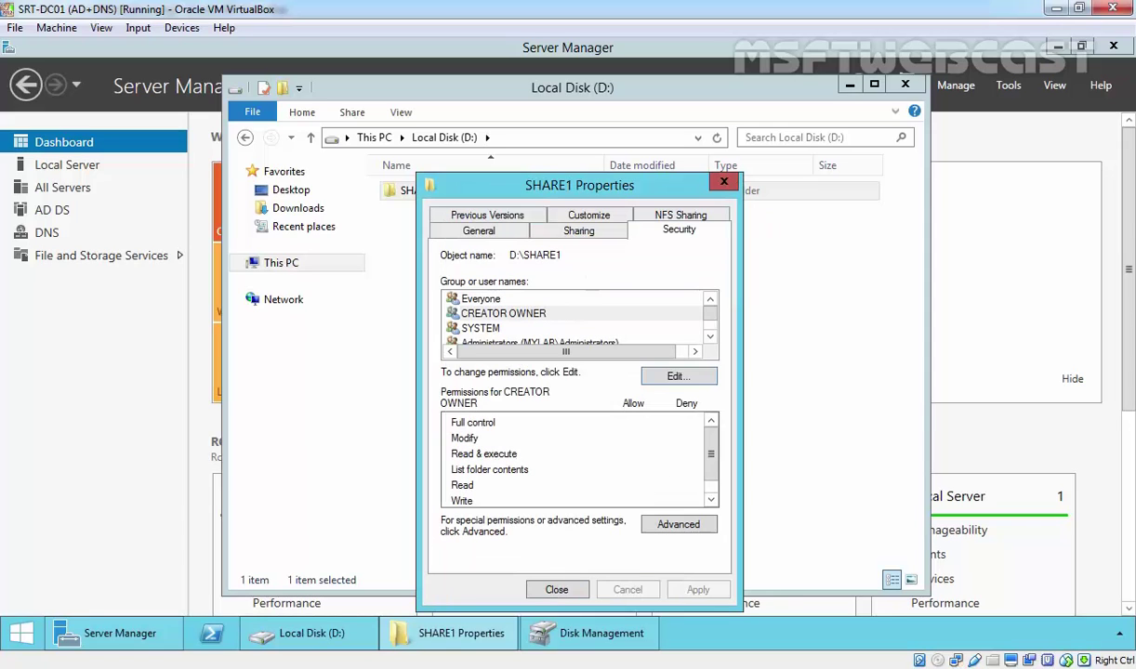
click(558, 592)
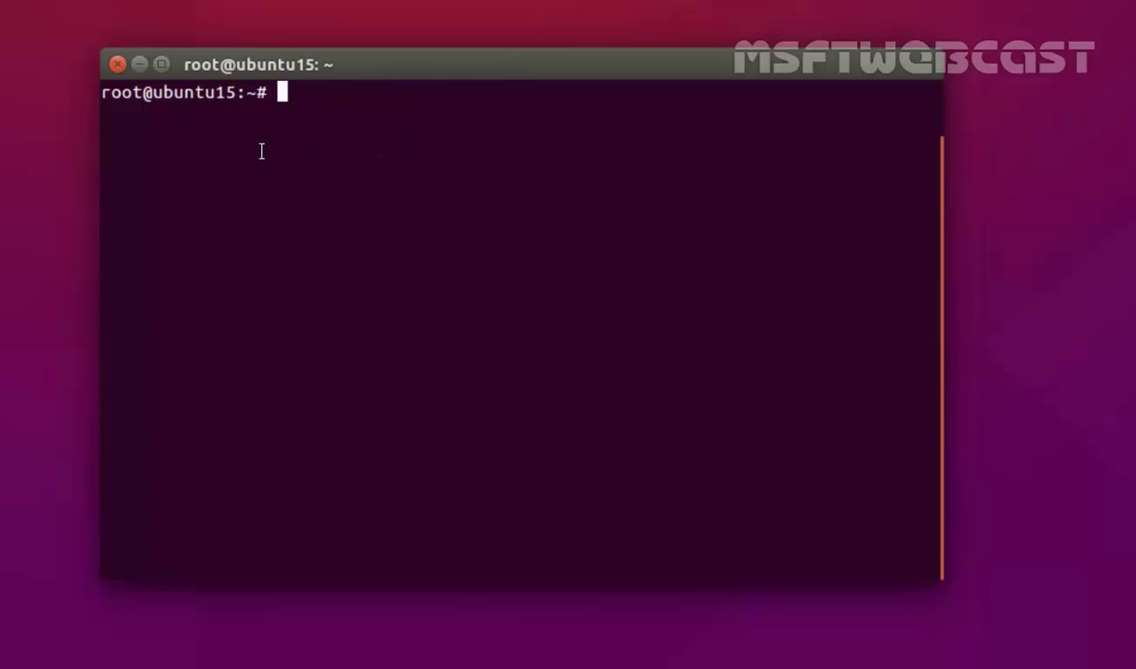
Run ifconfig and confirm the client's enp0s3 address is 192.168.49.201
text(ifconfig)
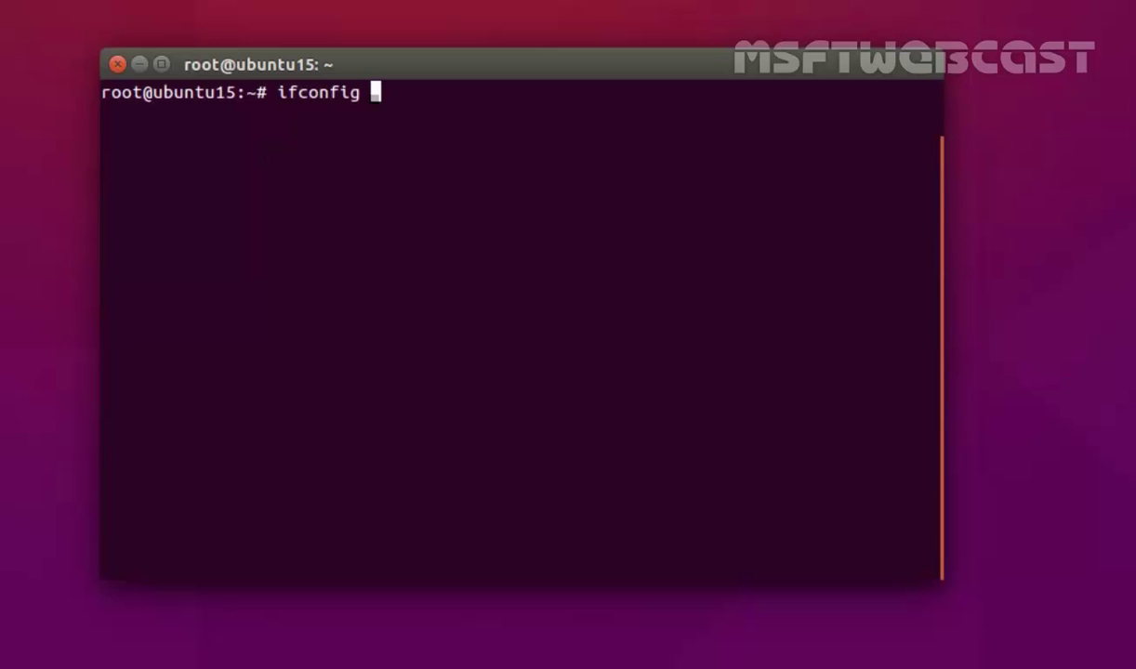
key(Return)
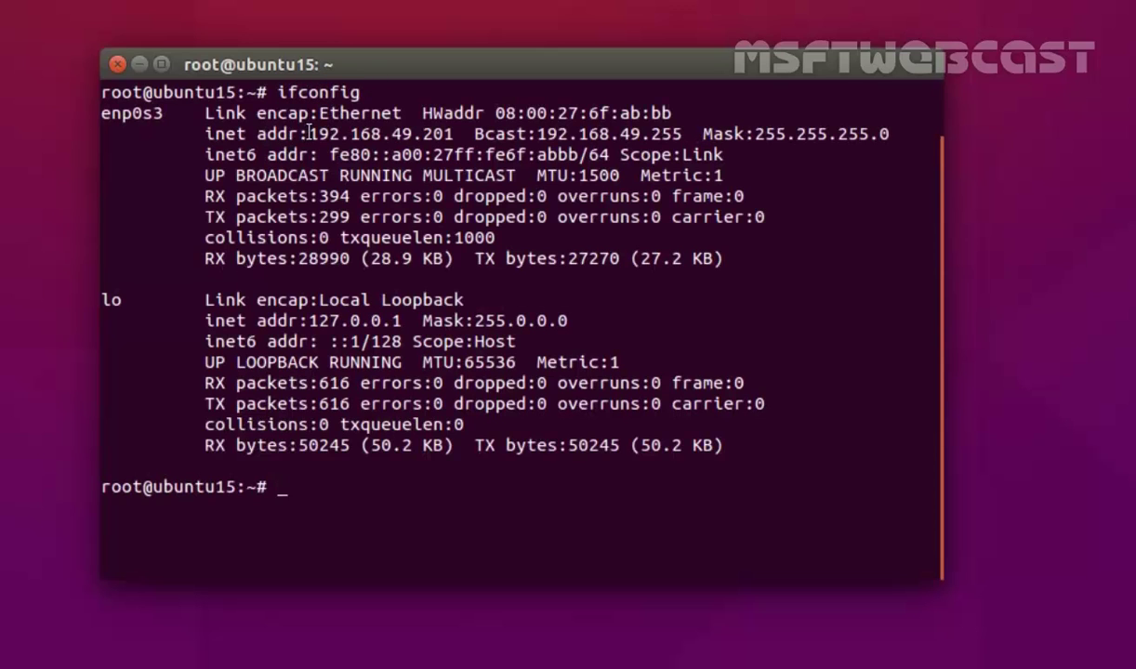
drag(308, 134, 461, 136)
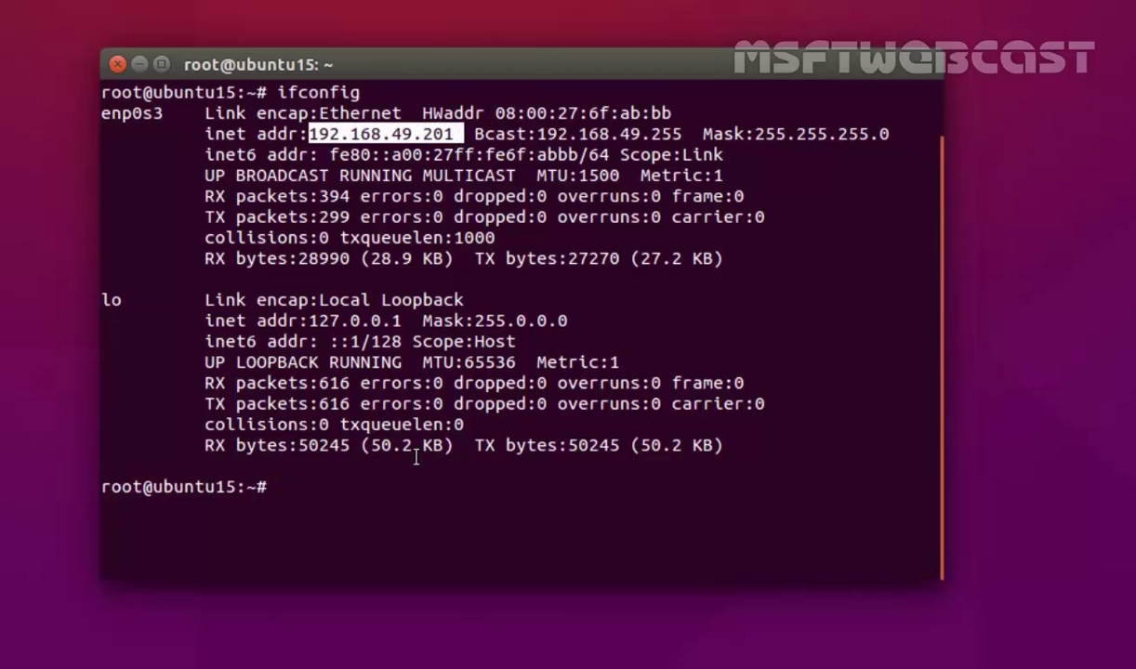
Ping 192.168.49.1 and stop it to confirm 0% packet loss
text(ping 192.)
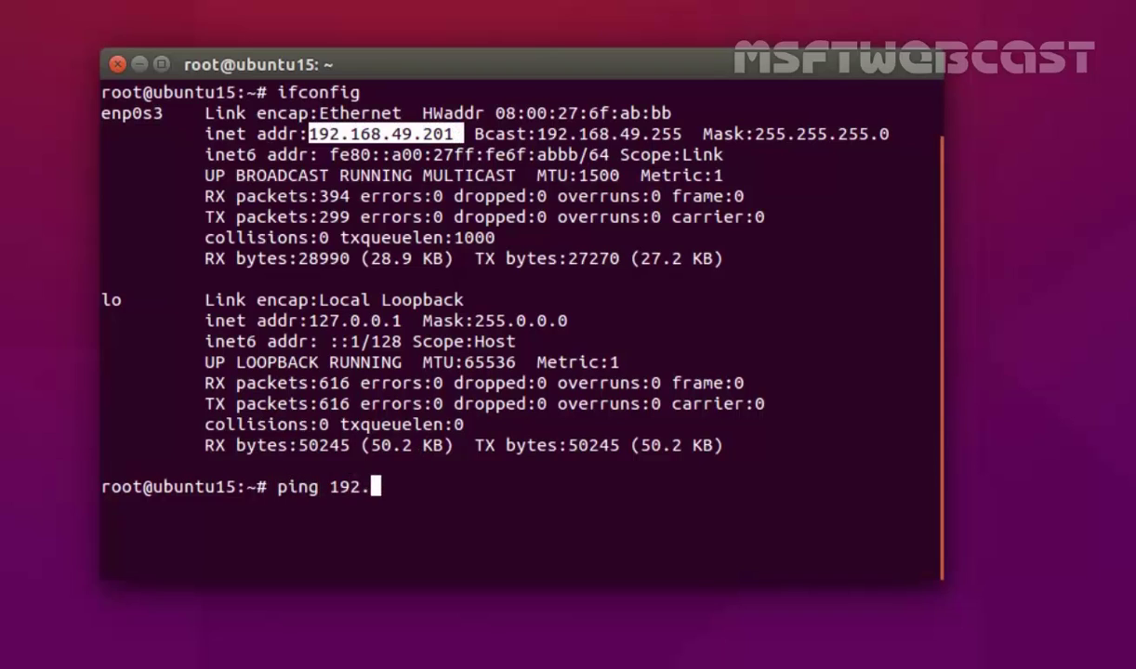
text(168.49)
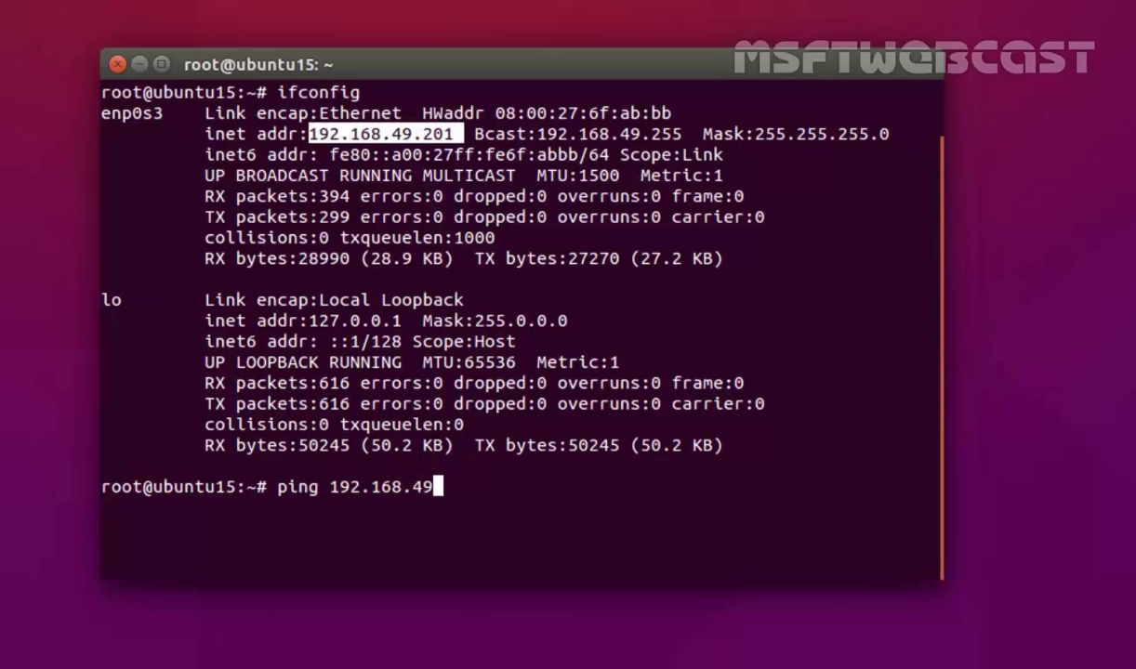
text(.1)
key(Return)
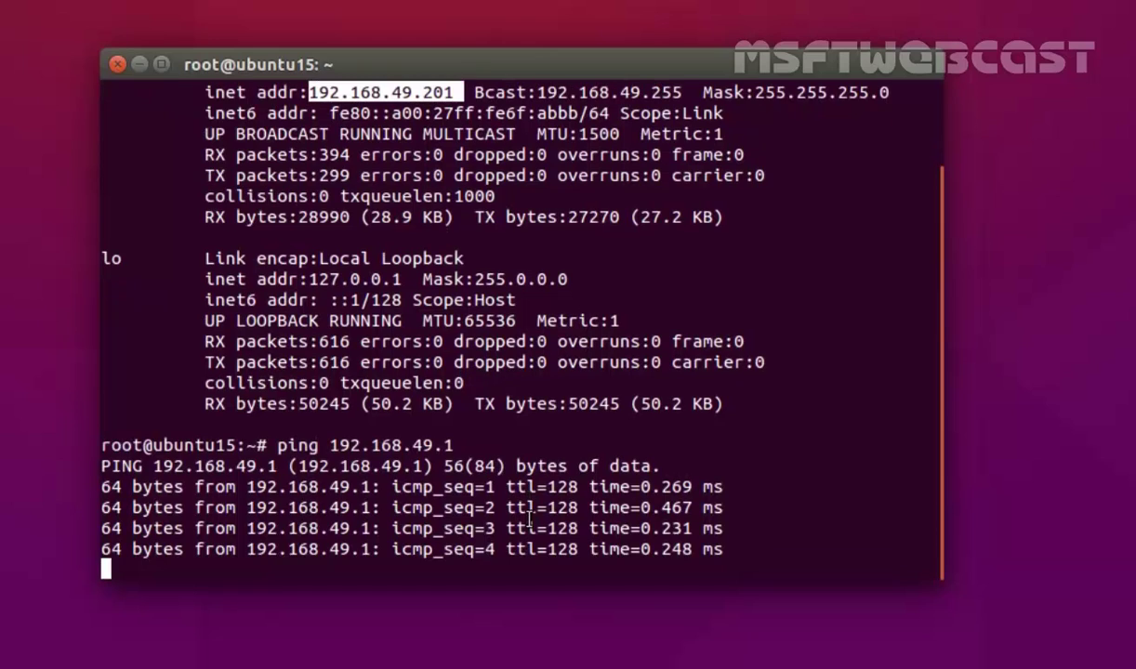
key(ctrl+c)
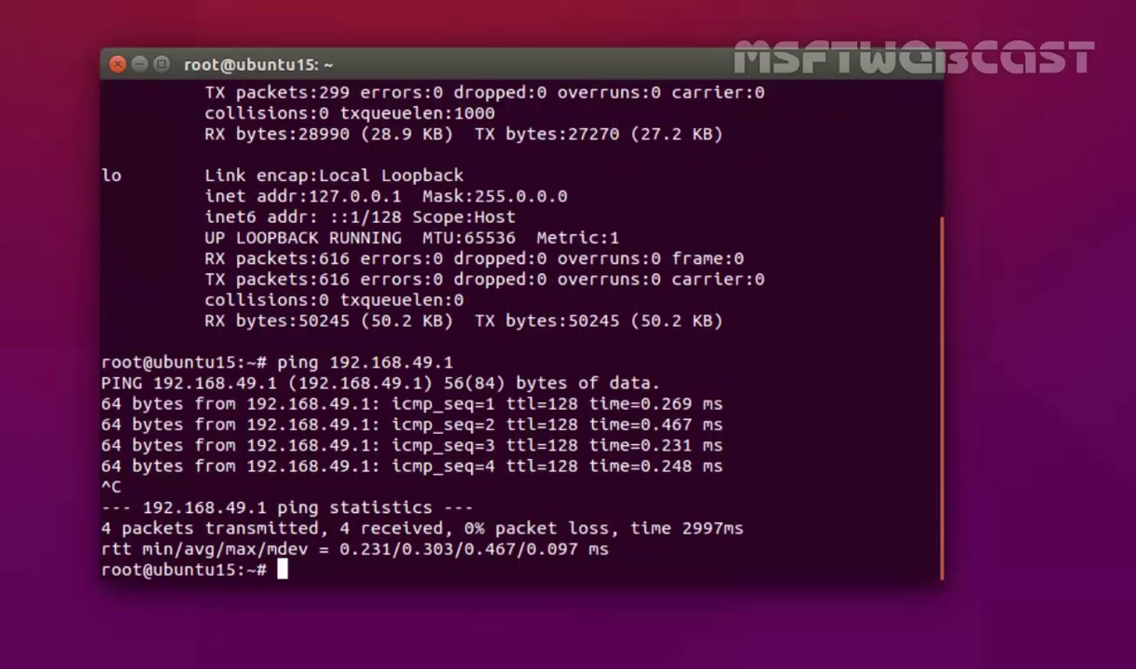
Create /NFSShare and mount srt-dc01:/SHARE1 on it with mount.nfs
text(mk)
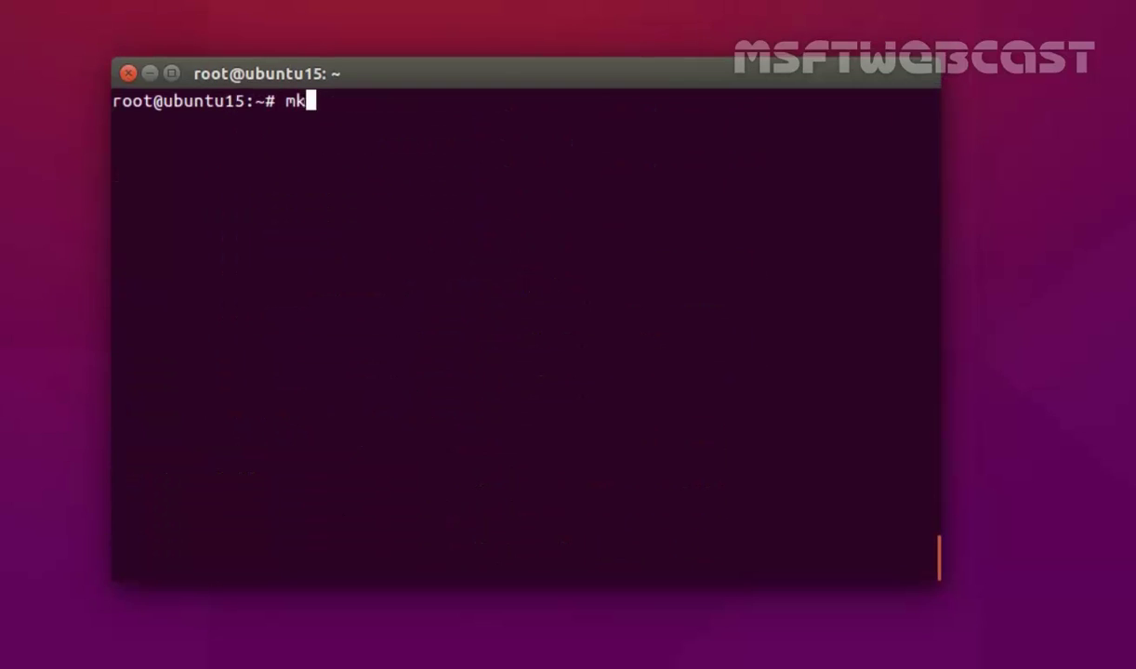
text(dir /)
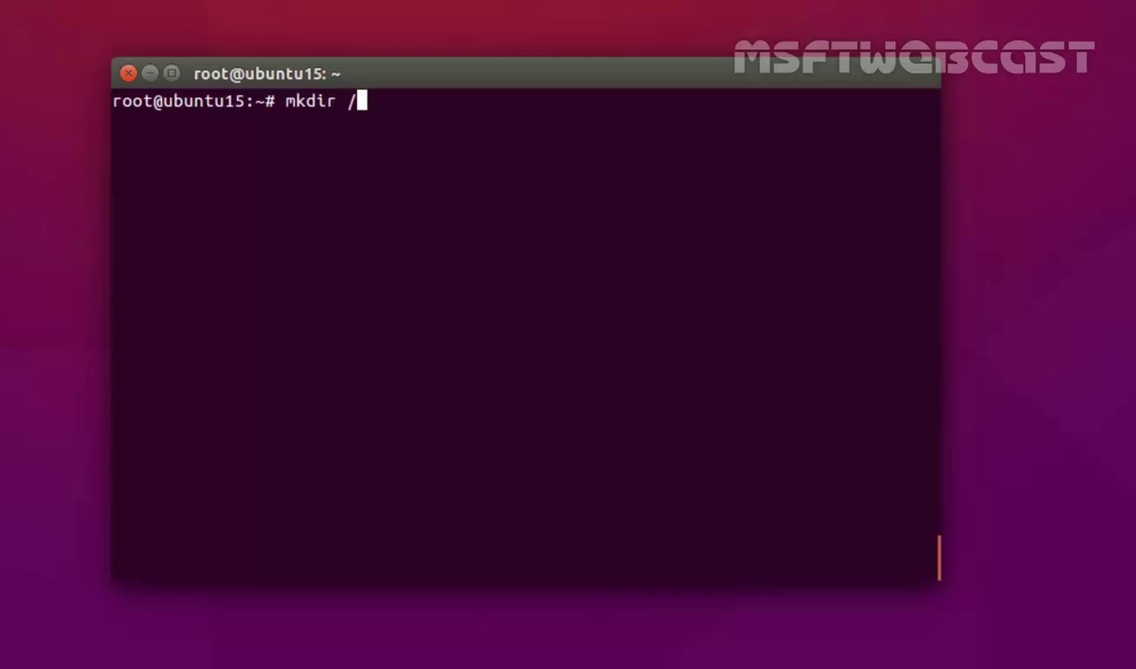
text(NFSShare)
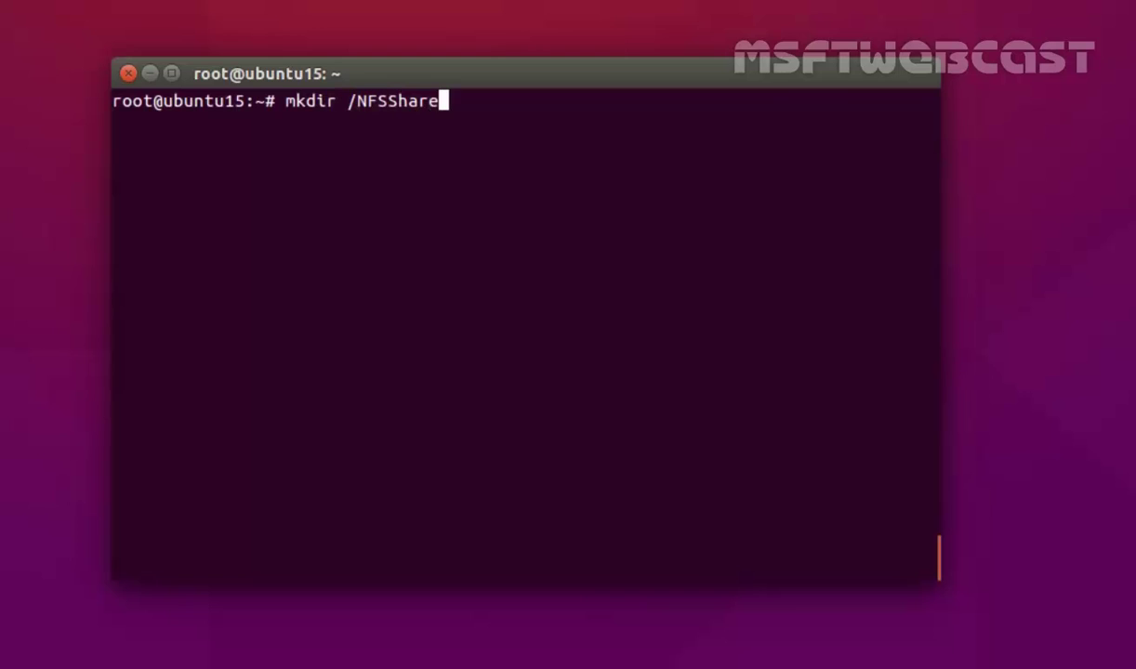
key(Return)
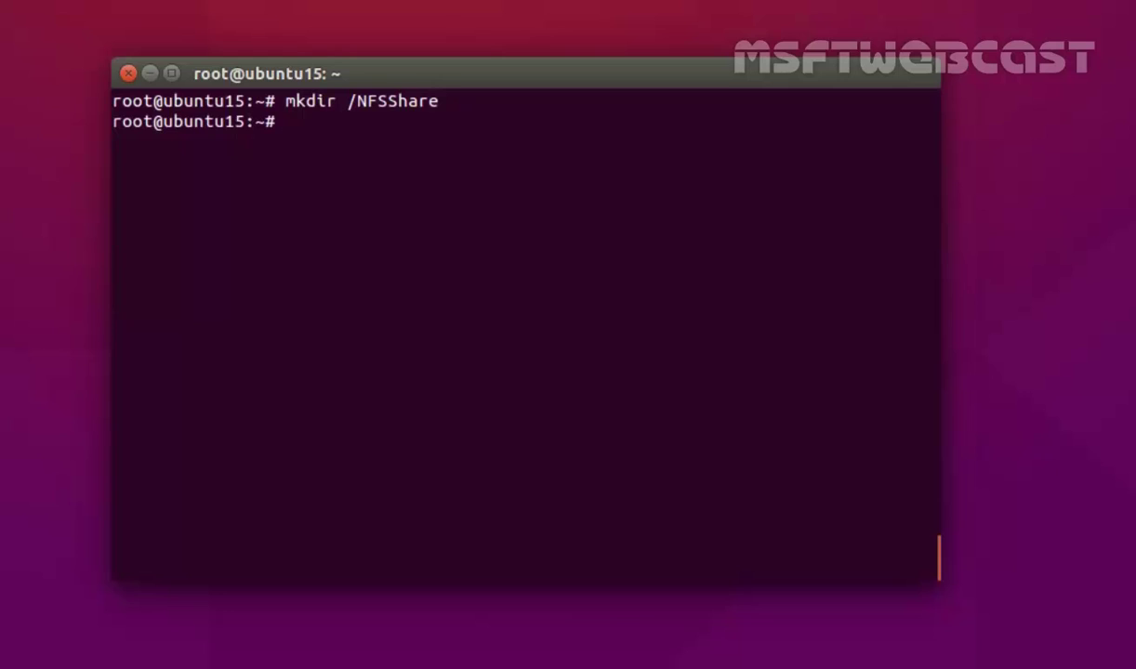
text(mount.nfs)
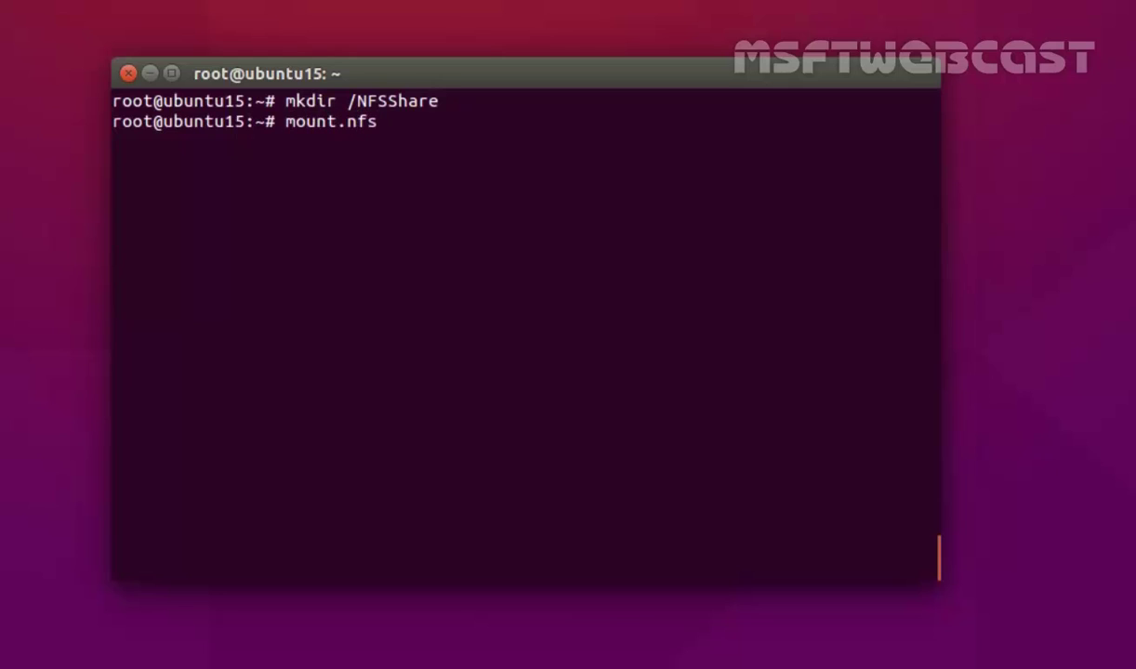
text( srt-dc01:/)
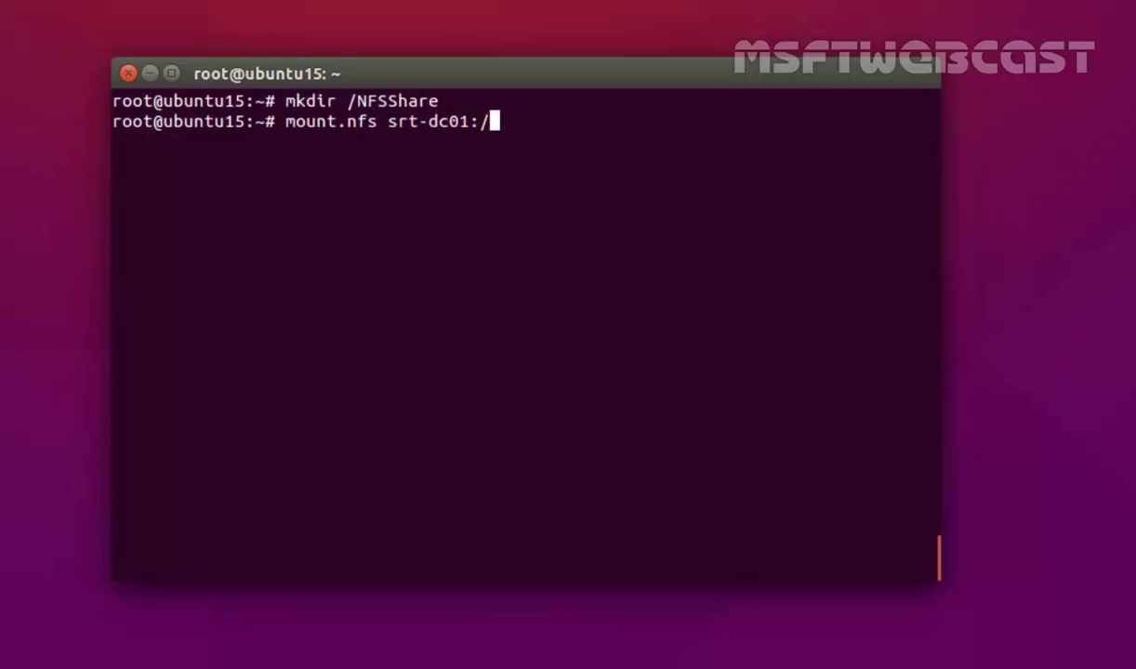
text(SHARE1 /)
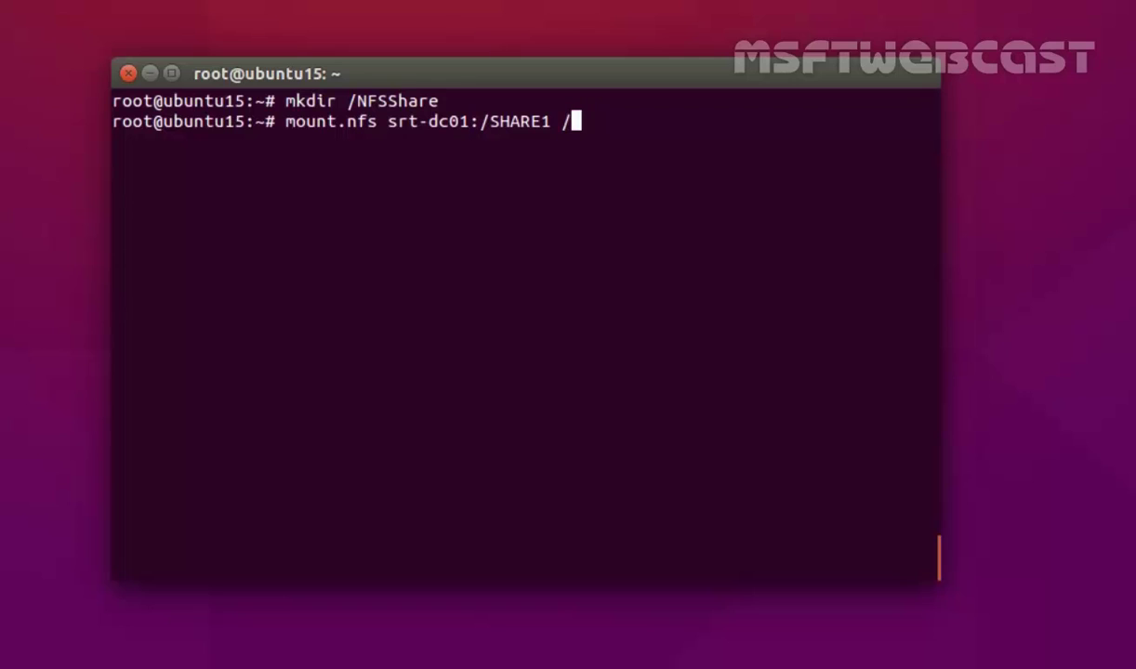
text(NFSS)
key(Tab)
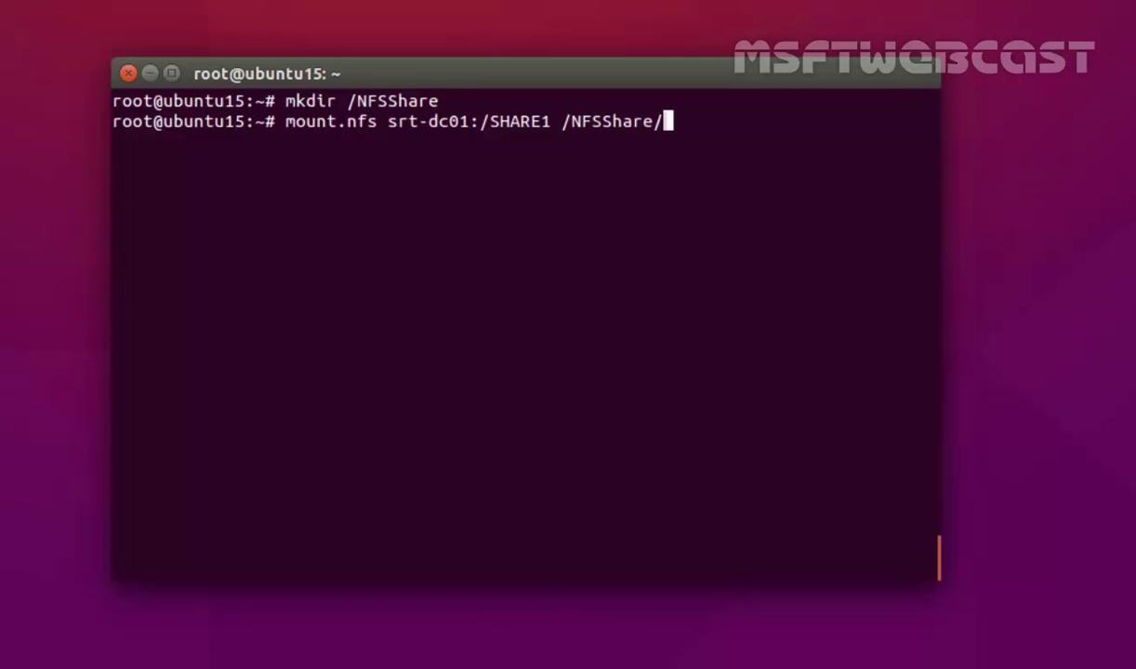
key(Return)
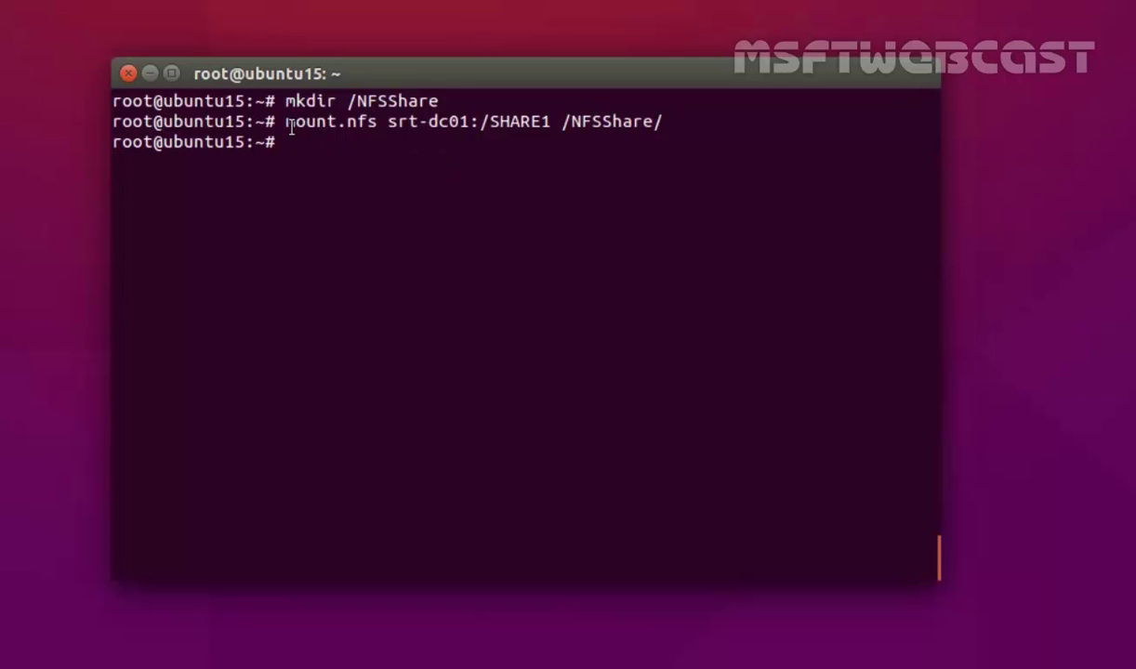
drag(285, 122, 543, 131)
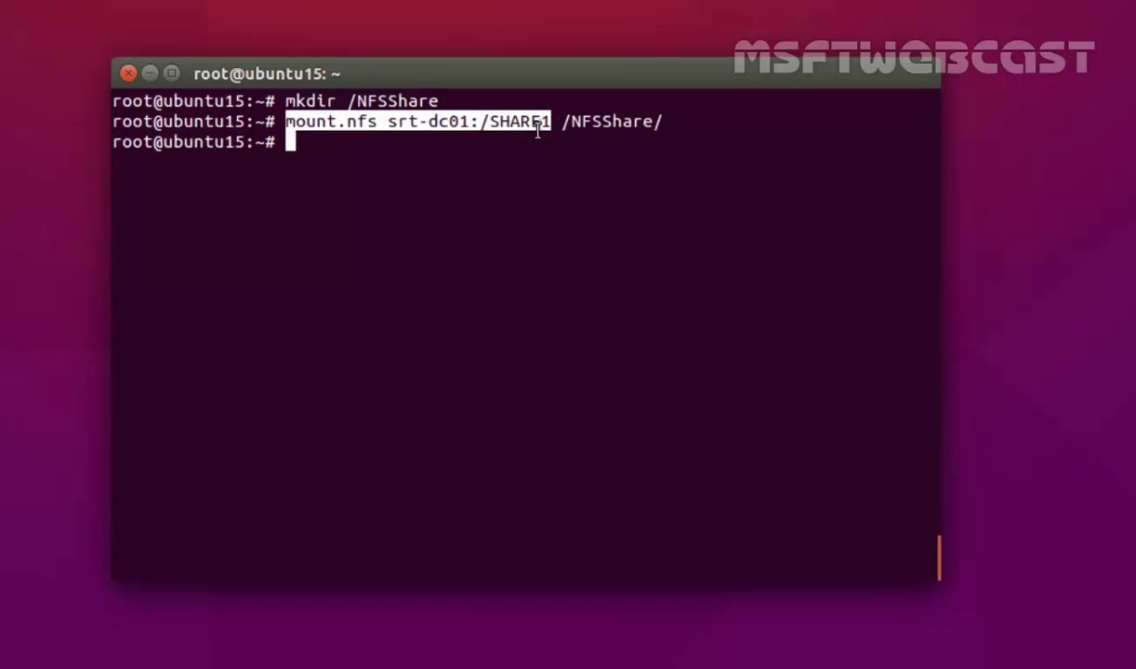
Change into /NFSShare and list its contents, confirming the share is empty
text(cd /NFSS)
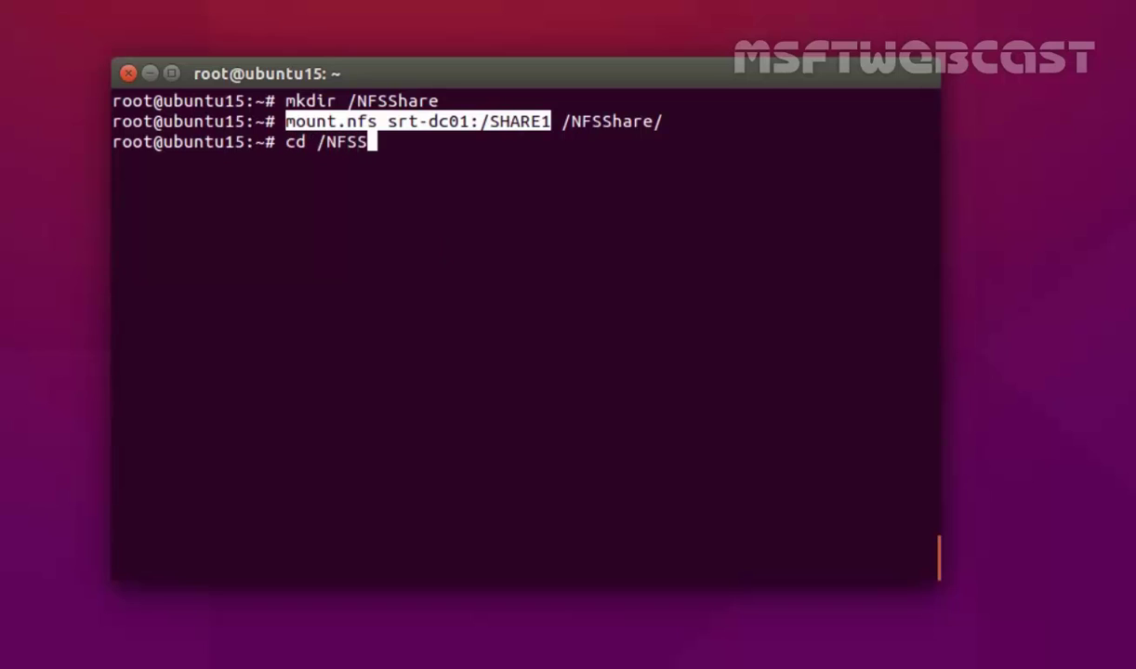
key(Tab)
key(Return)
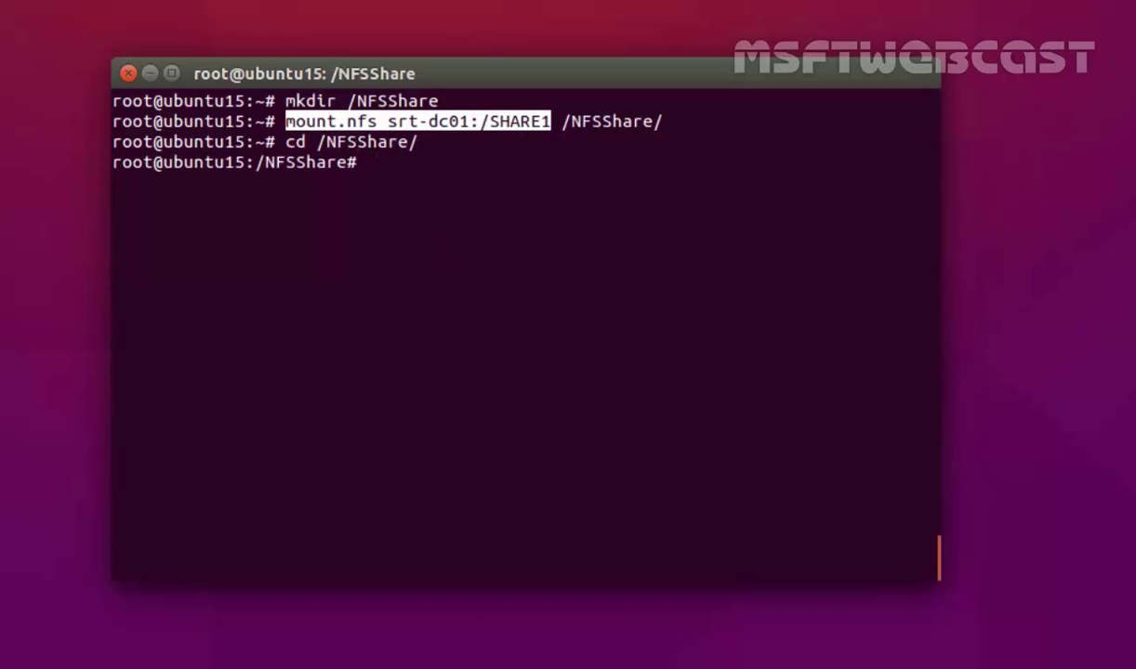
text(ls)
key(Return)
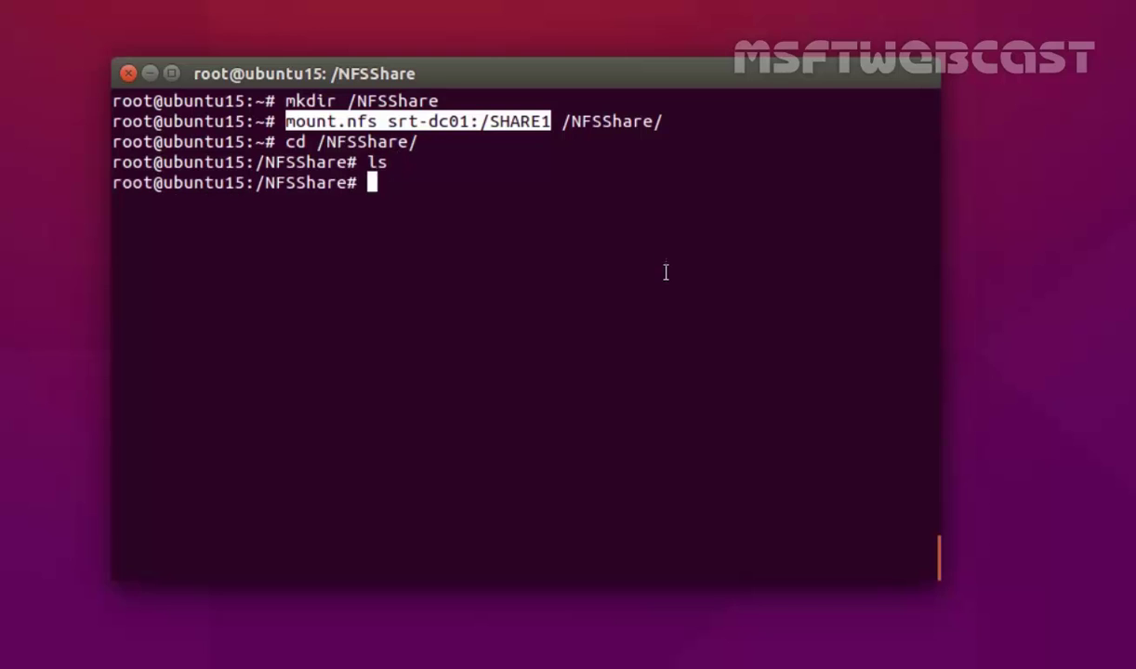
click(548, 284)
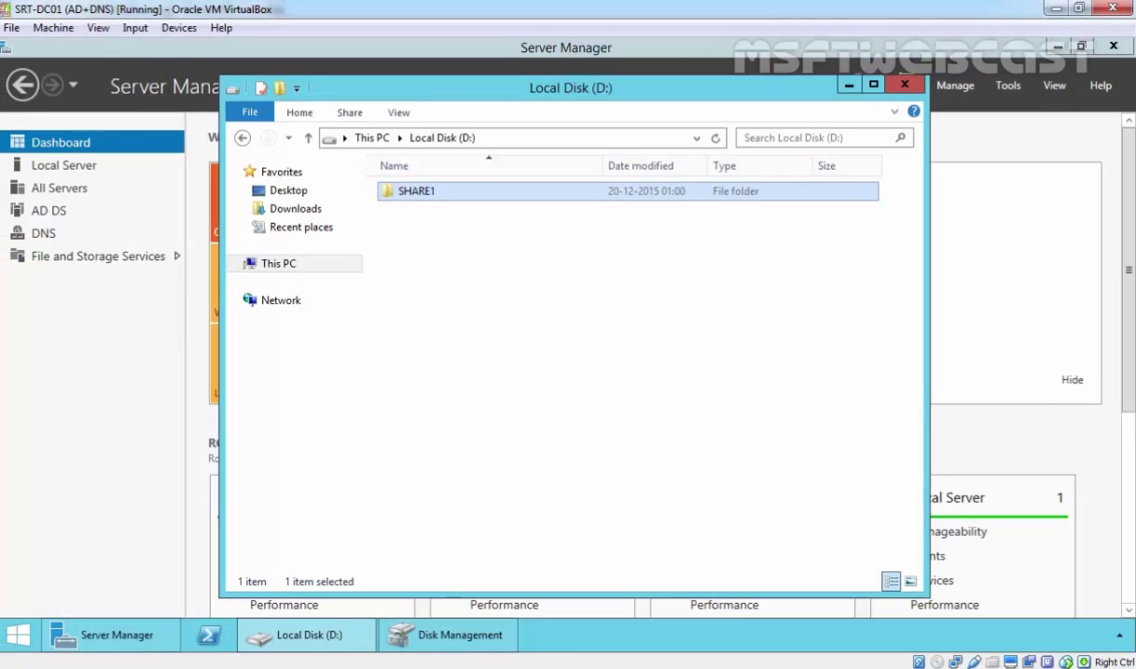
Create a new text document named Sample inside SHARE1
double_click(412, 189)
right_click(425, 217)
mouse_move(471, 416)
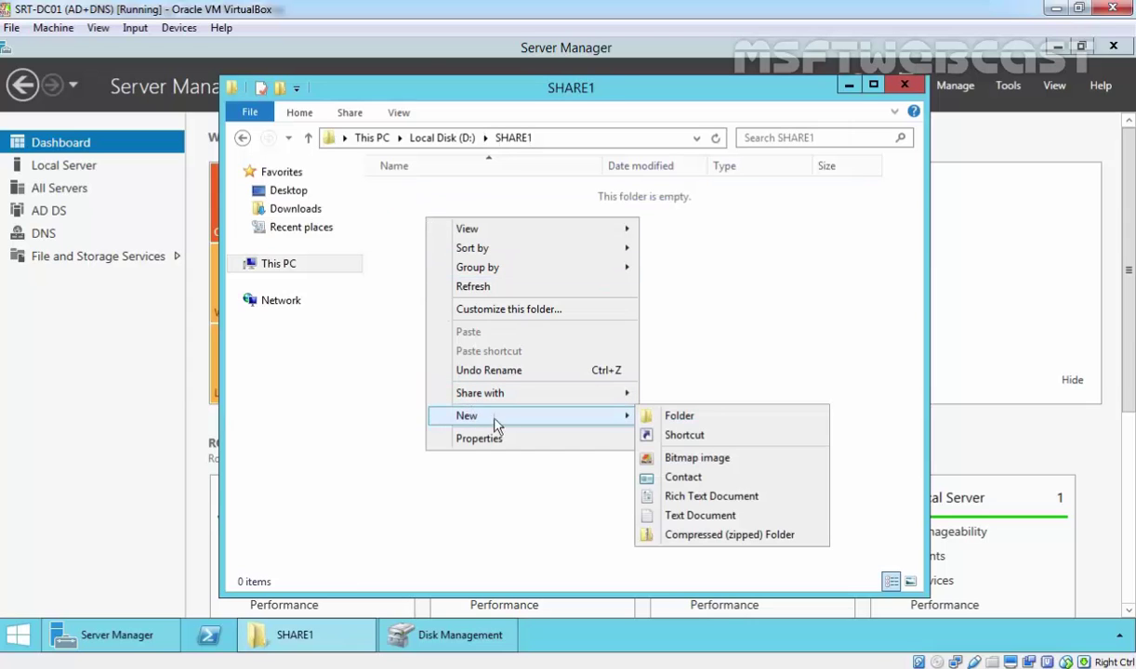
click(688, 516)
text(Sample)
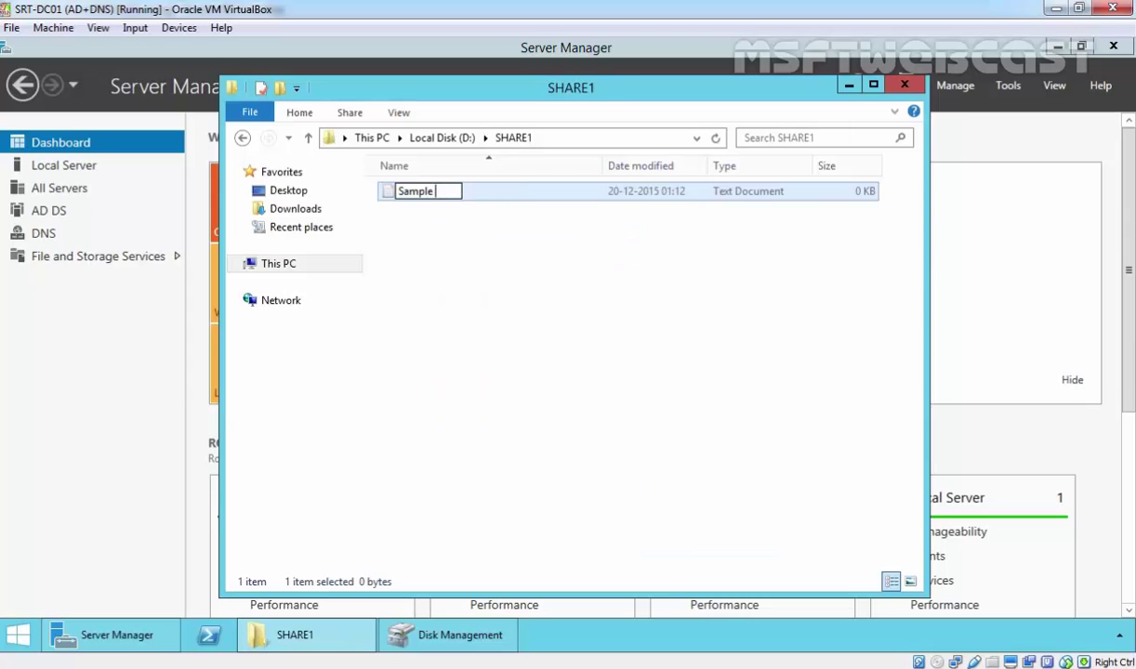
key(Return)
key(Return)
Write 'this is a sample text file...' in Sample, save it, and close Notepad
text(this i)
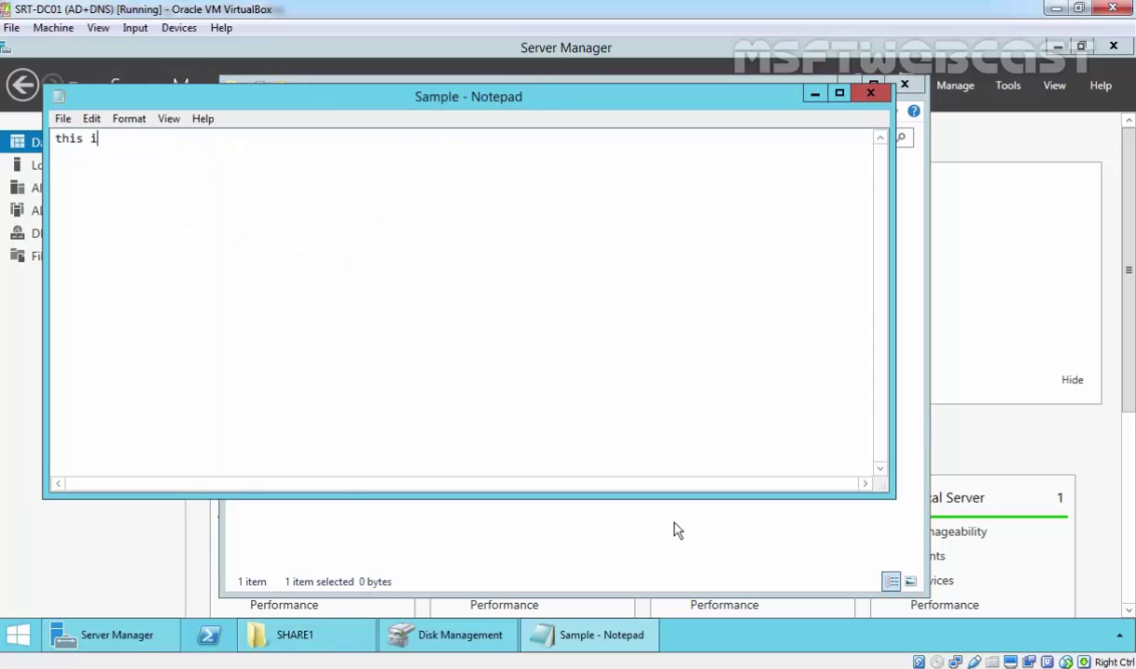
text(s a sample text file...)
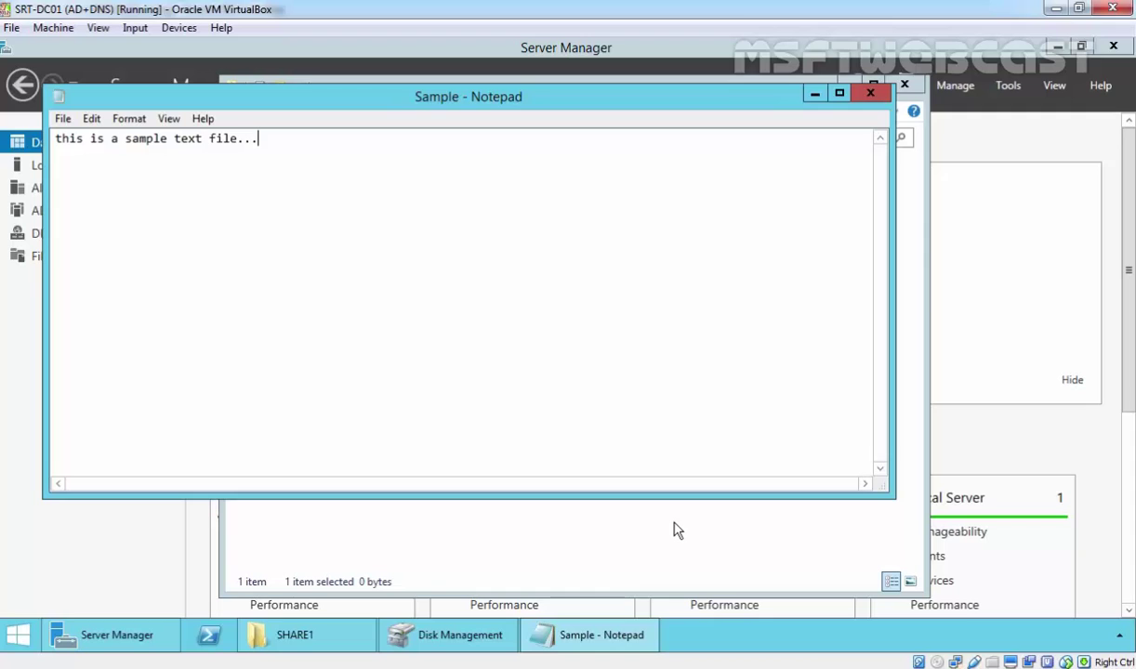
click(62, 119)
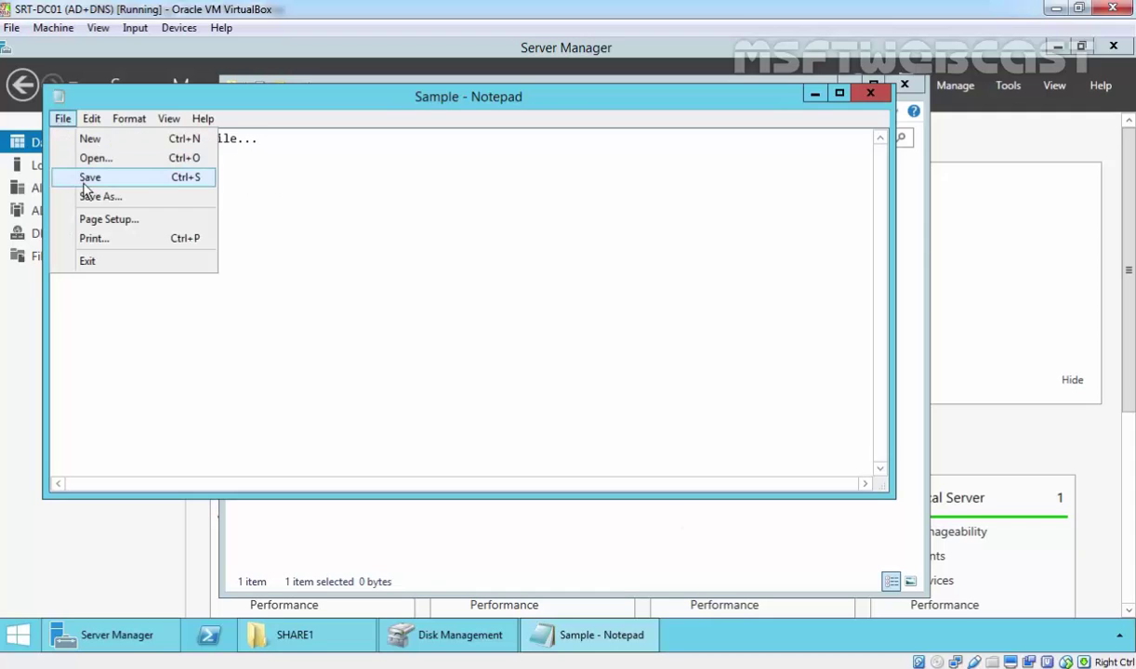
click(90, 177)
click(871, 93)
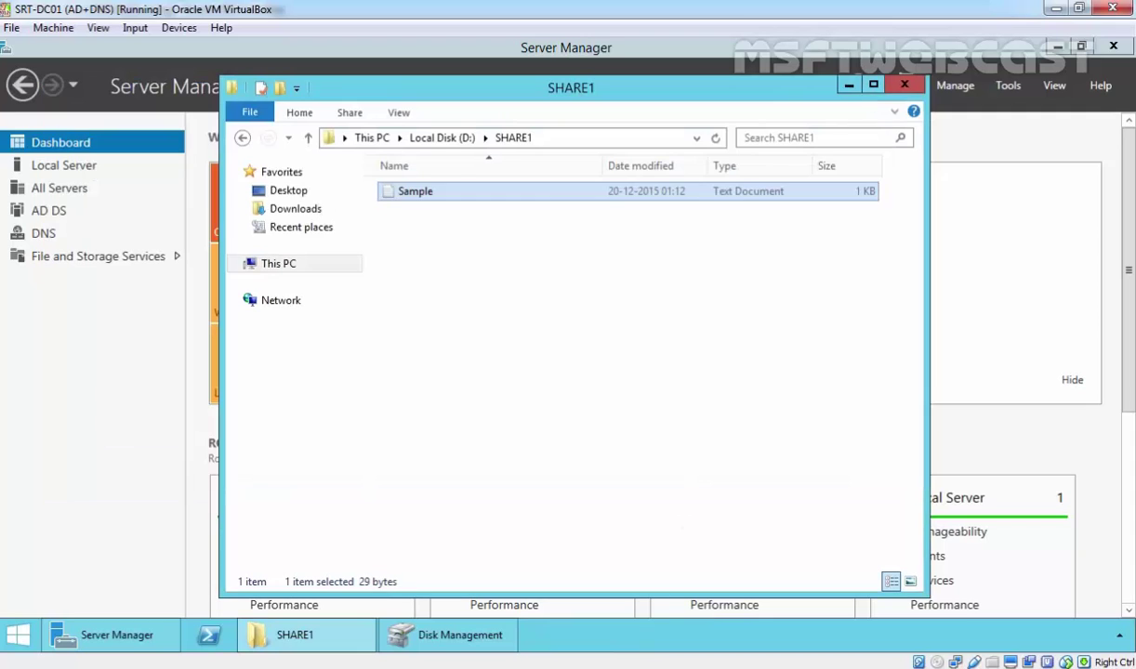
On the Ubuntu machine, list /NFSShare to confirm Sample.txt is there
key(alt+Tab)
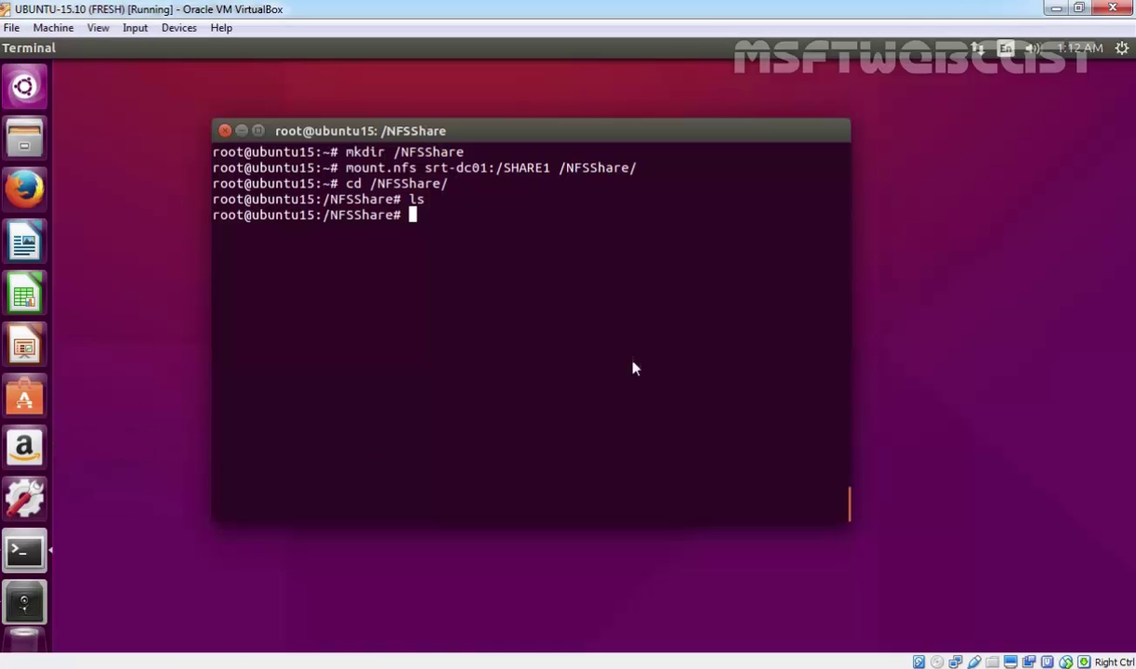
text(ls)
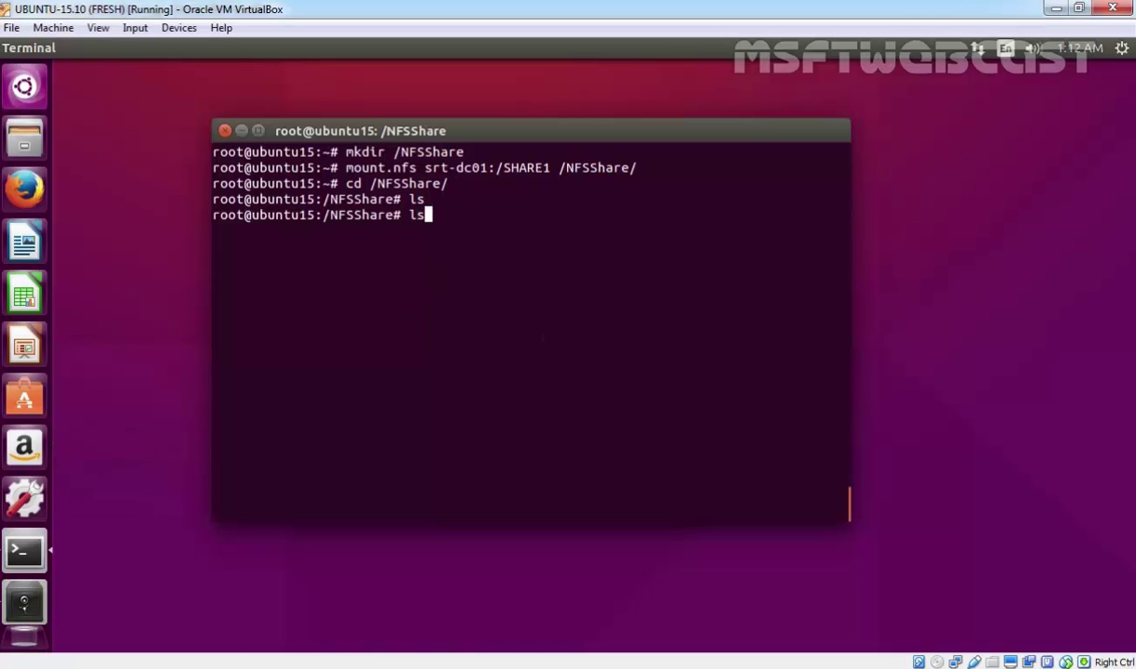
key(Return)
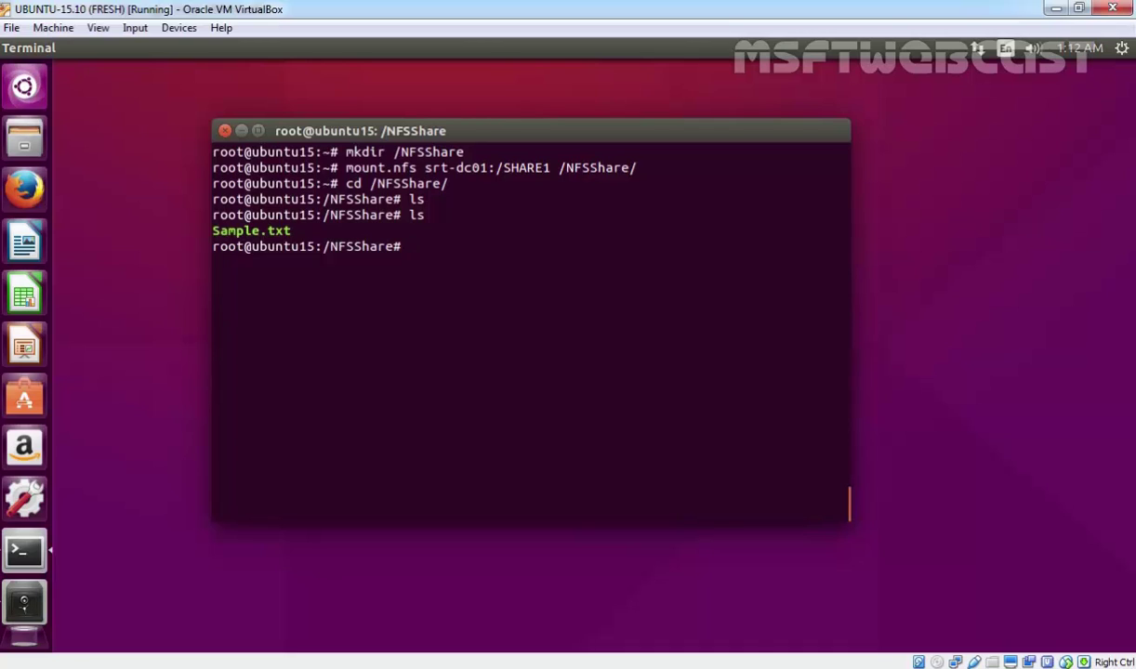
Create hi.txt in vi containing 'hi....' and save it with :wq
text(vi hi.yxt)
key(BackSpace)
key(BackSpace)
key(BackSpace)
text(txt)
key(Return)
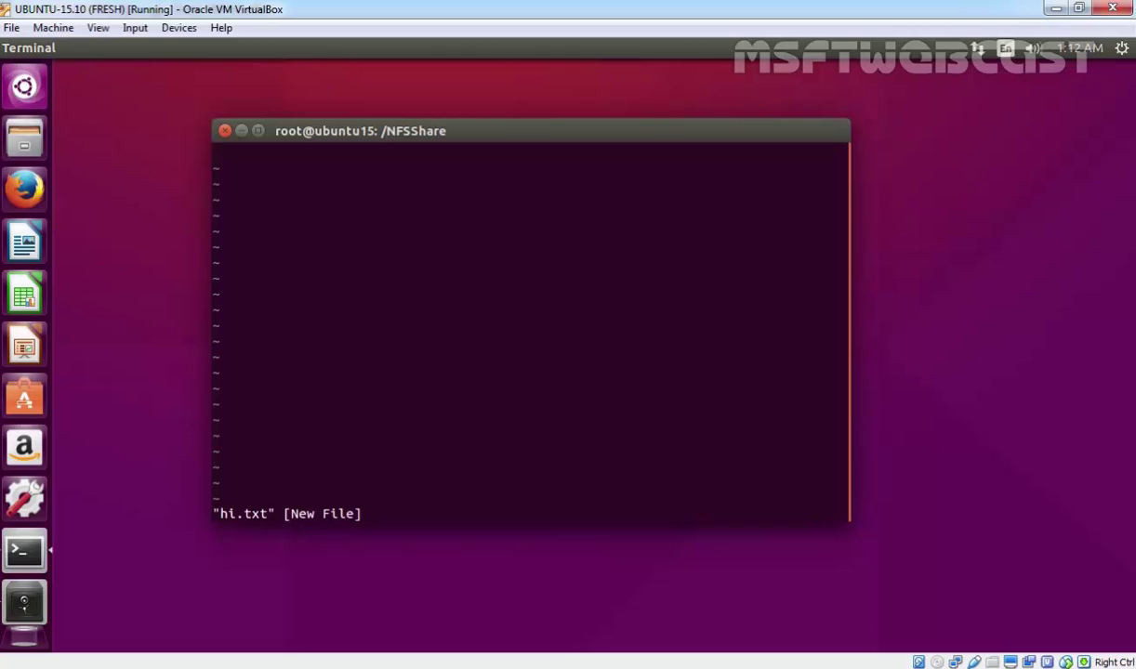
text(ihi)
text(....)
key(Escape)
text(:wq)
key(Return)
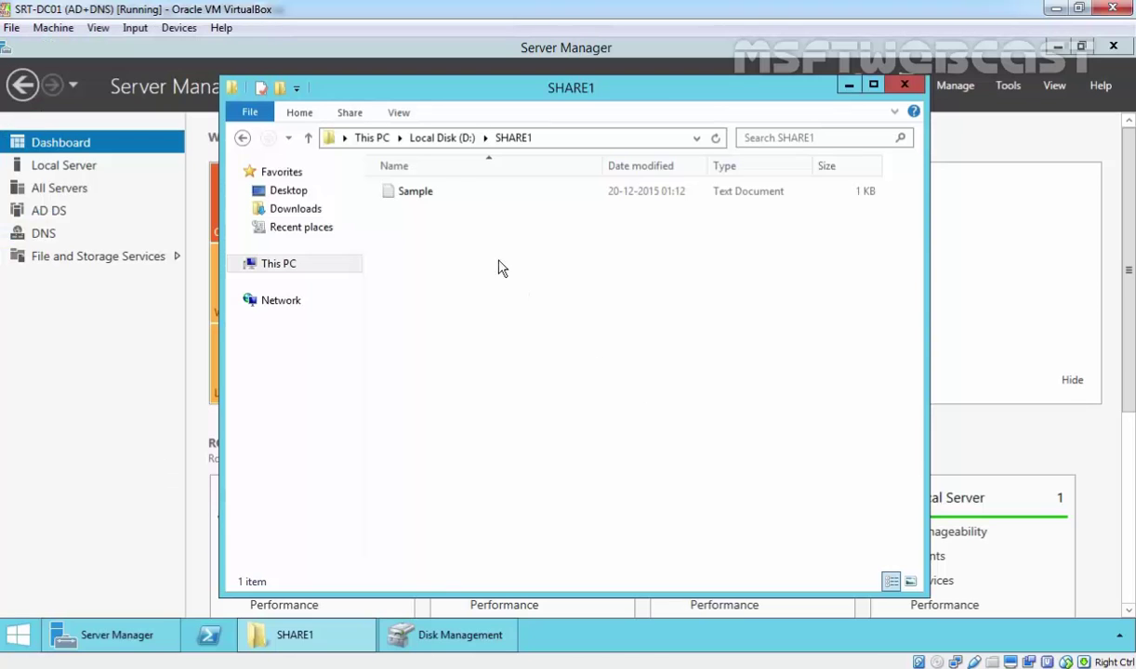
Refresh SHARE1 so hi appears beside Sample, and check that it reads 'hi....'
right_click(464, 257)
click(485, 324)
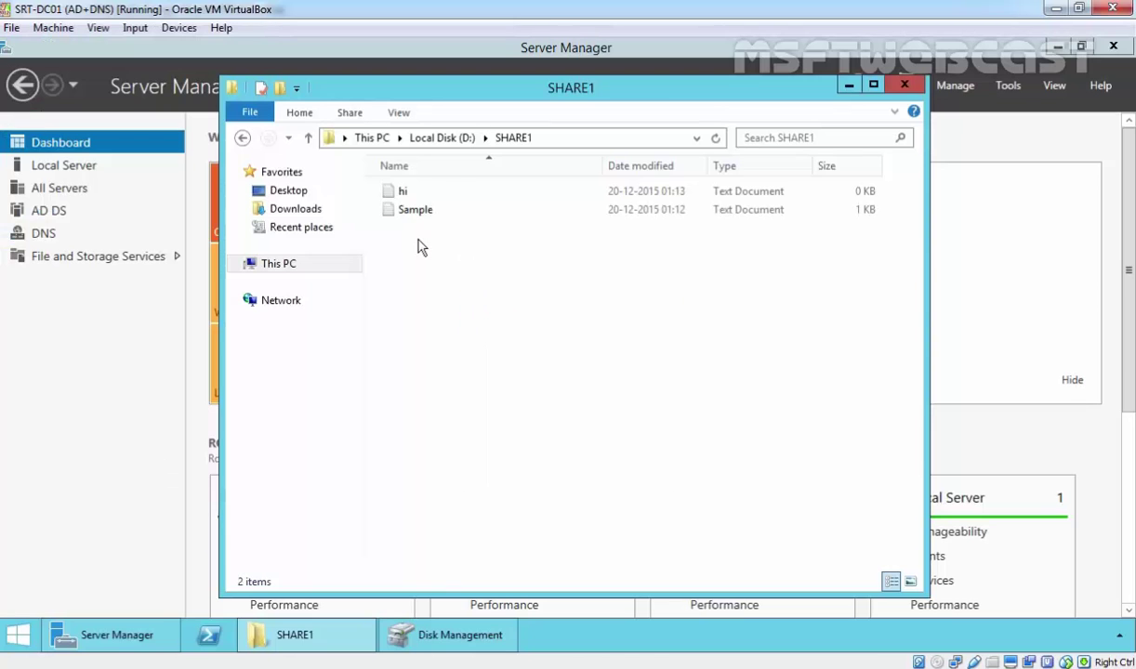
double_click(400, 192)
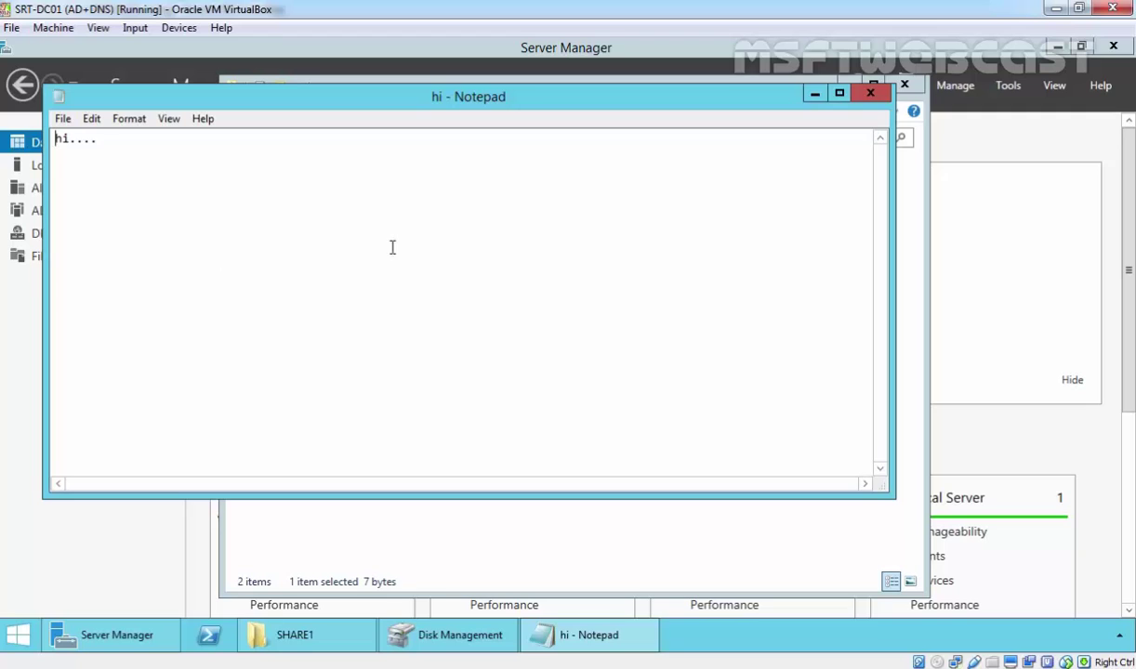
click(870, 93)
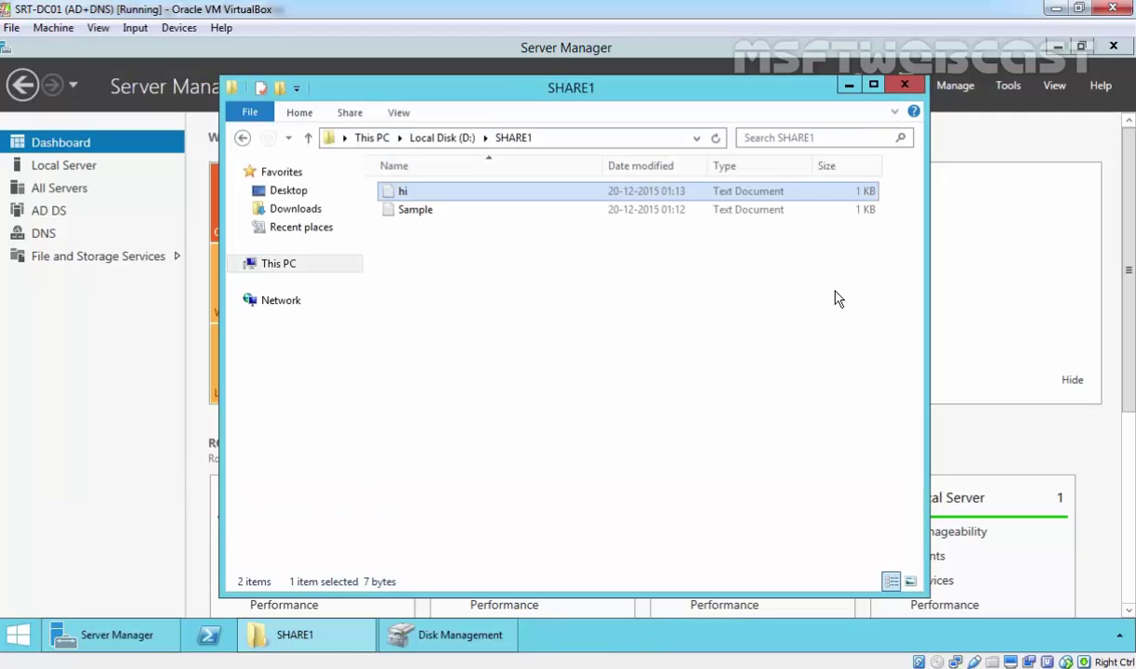